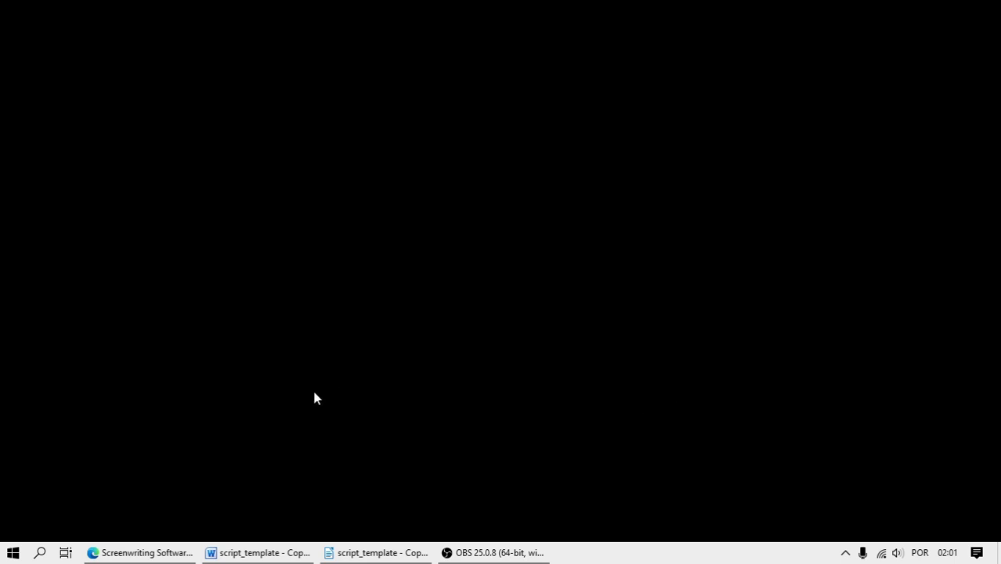
Bring the Edge window with the Final Draft 11 homepage to the front.
{"action": "left_click", "coordinate": [153, 553]}
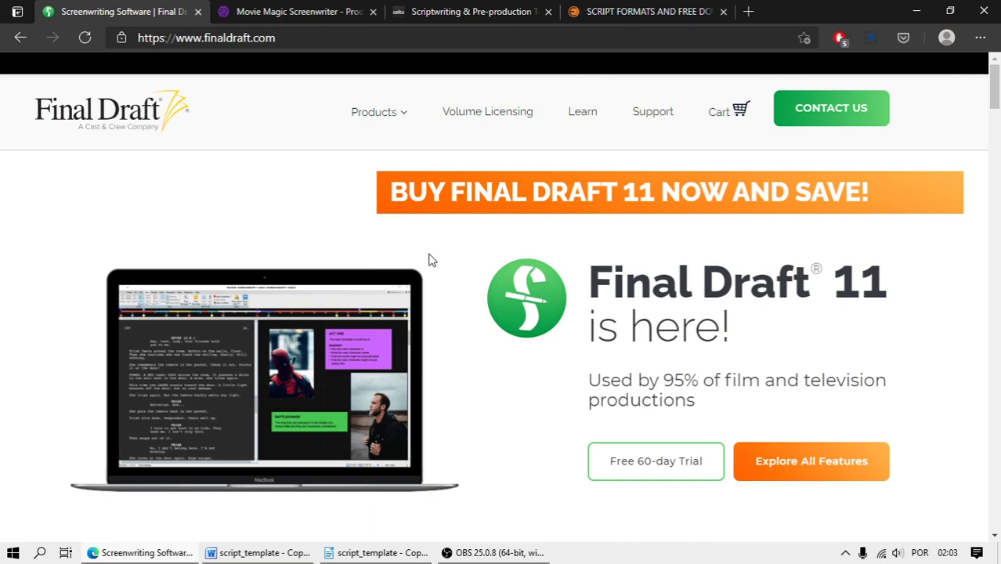
Show the Movie Magic Screenwriter 6 product page and highlight its $169.00 starting price.
{"action": "left_click", "coordinate": [336, 12]}
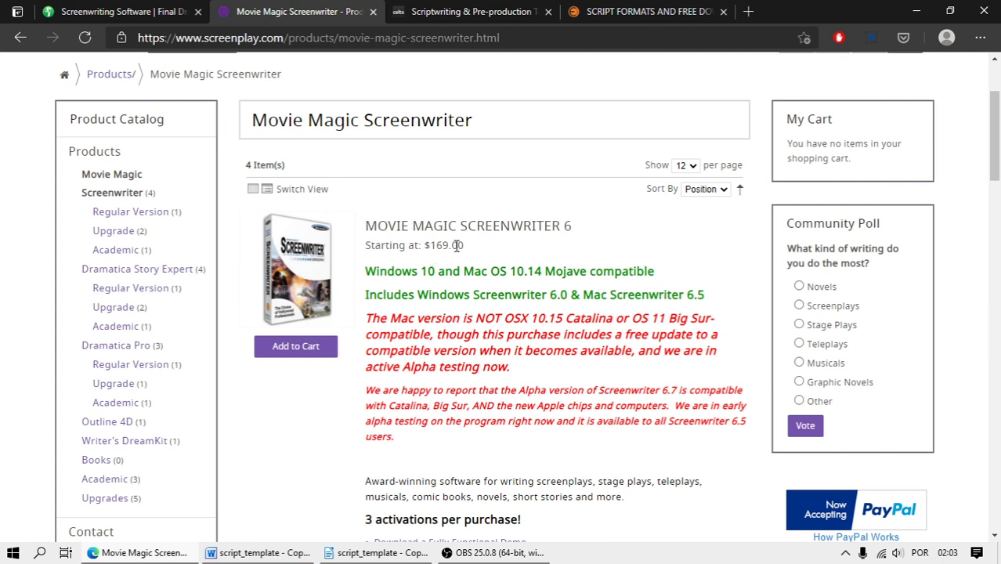
{"action": "left_click_drag", "start_coordinate": [464, 246], "coordinate": [429, 249]}
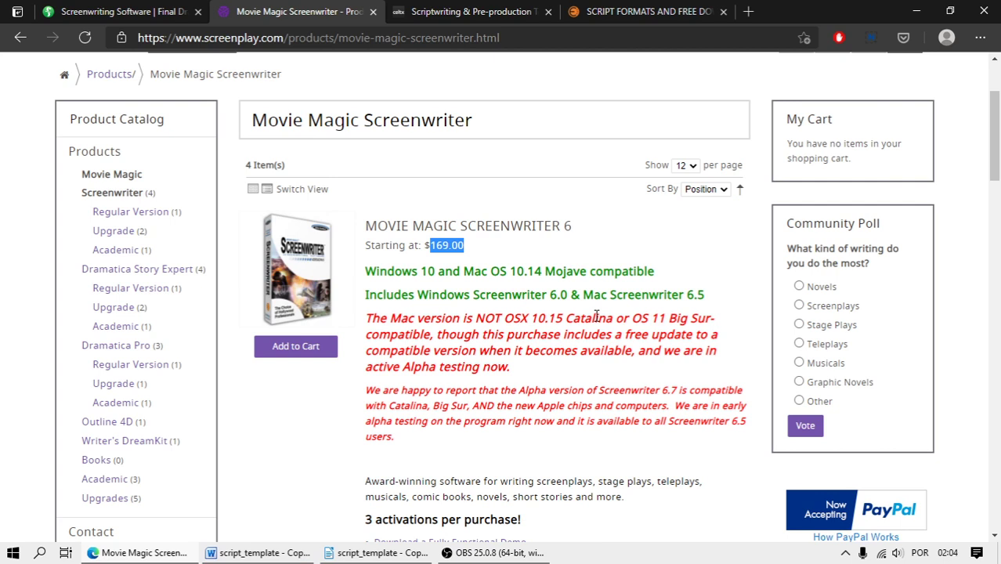
Switch to the 'Scriptwriting & Pre-production' tab showing the Celtx homepage.
{"action": "left_click", "coordinate": [503, 11]}
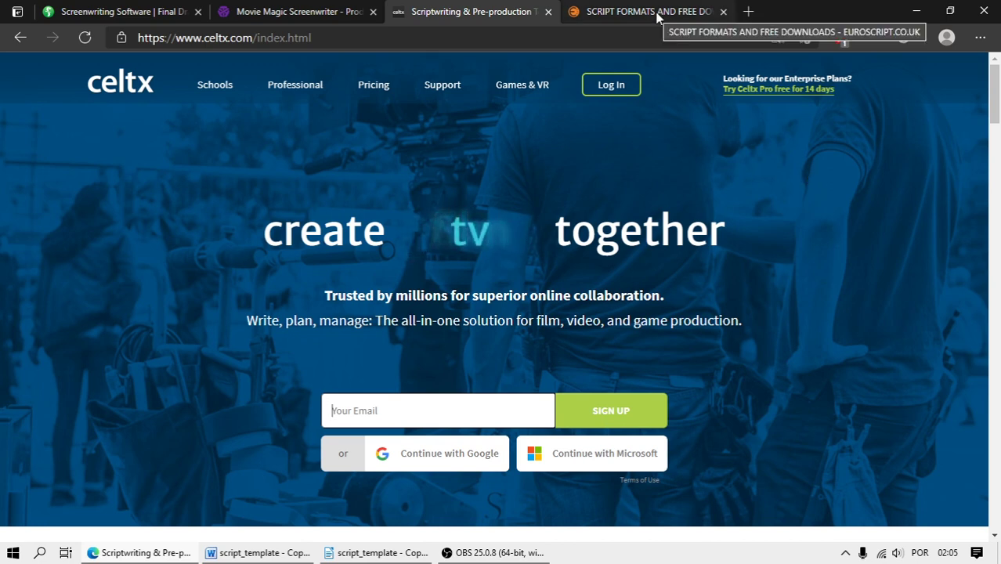
Highlight the euroscript.co.uk domain on its script formats page, then bring forward script_template in Word.
{"action": "left_click", "coordinate": [626, 12]}
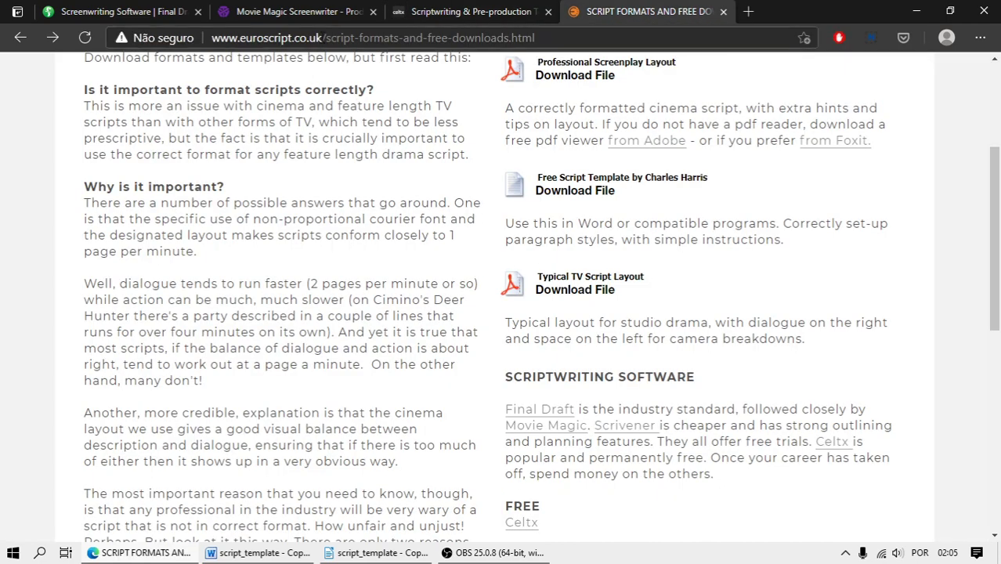
{"action": "left_click_drag", "start_coordinate": [322, 37], "coordinate": [211, 37]}
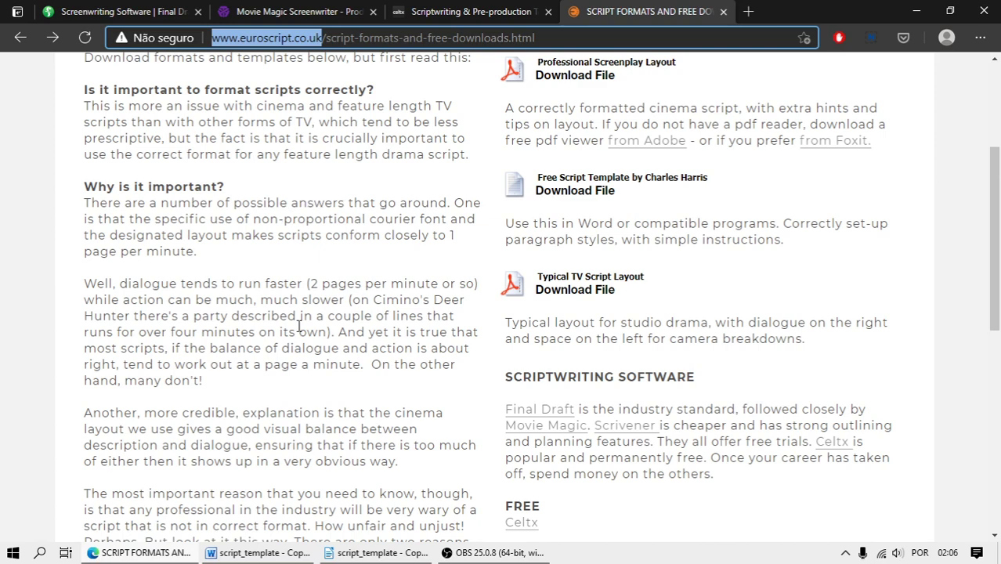
{"action": "left_click", "coordinate": [254, 554]}
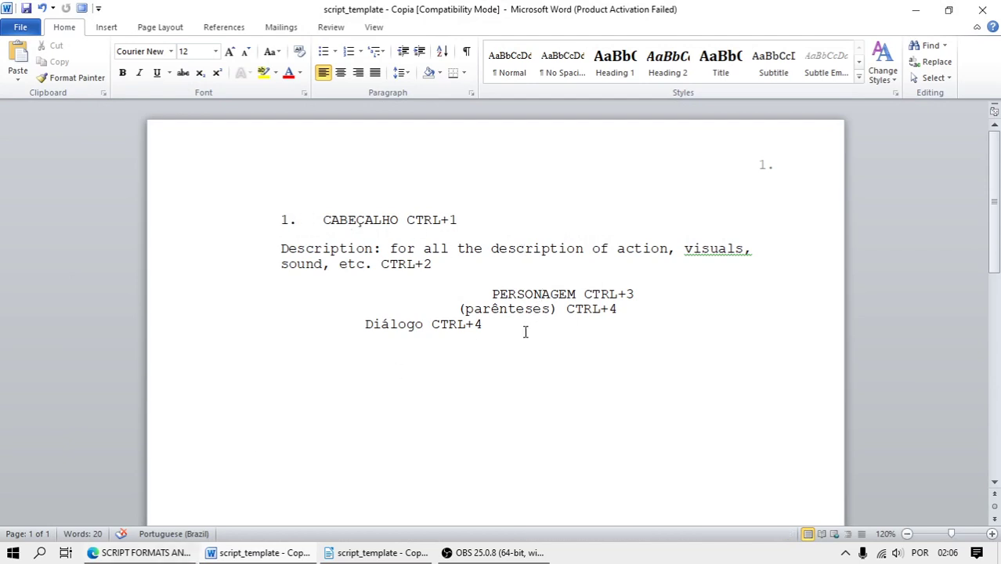
Relabel the dialogue line from 'Diálogo CTRL+4' to 'Diálogo CTRL+5'.
{"action": "left_click", "coordinate": [540, 293]}
{"action": "left_click", "coordinate": [697, 351]}
{"action": "key", "text": "BackSpace"}
{"action": "type", "text": "5"}
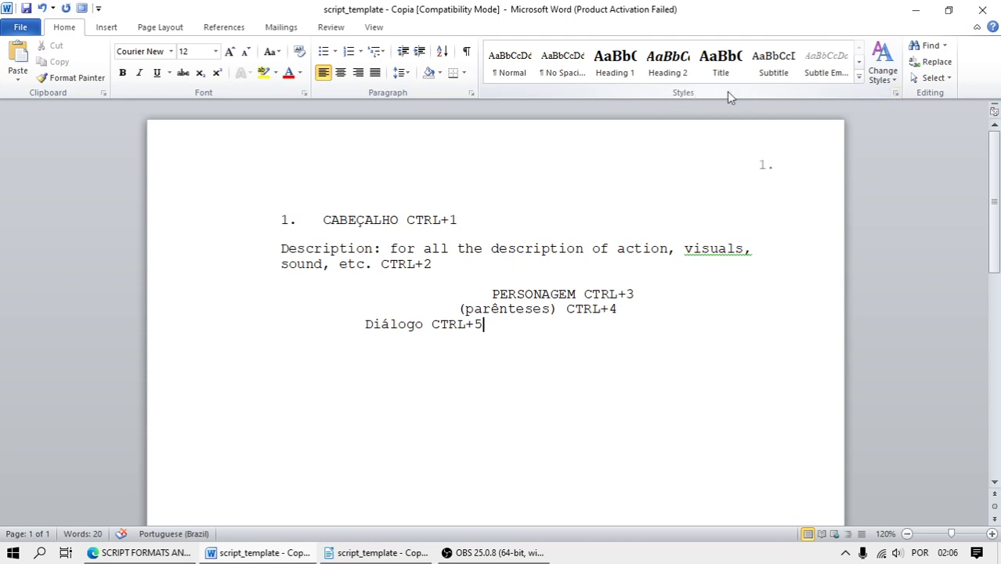
Show the custom styles list, test-apply and undo CABECALHO, and open CABECALHO's options menu.
{"action": "left_click", "coordinate": [896, 94]}
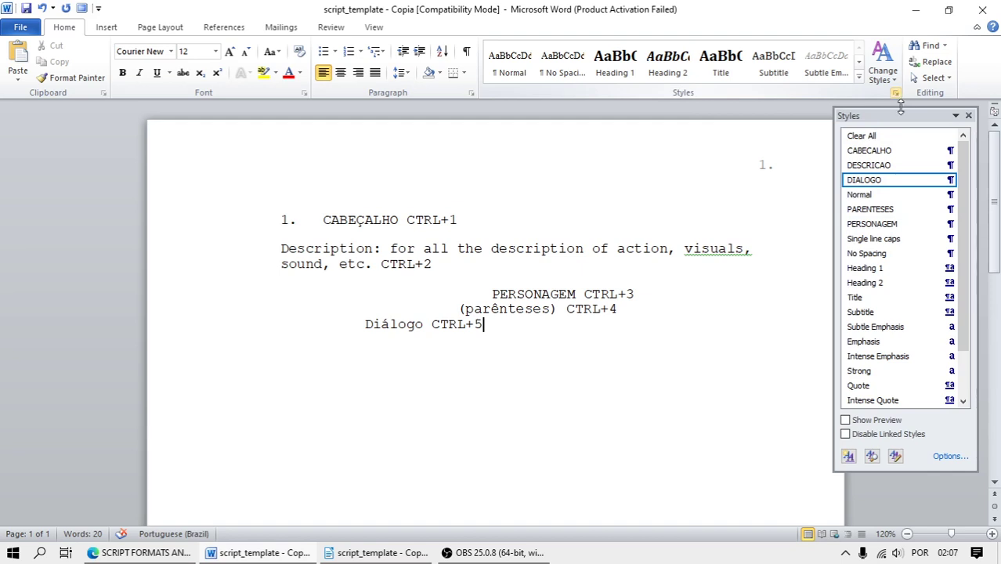
{"action": "mouse_move", "coordinate": [911, 151]}
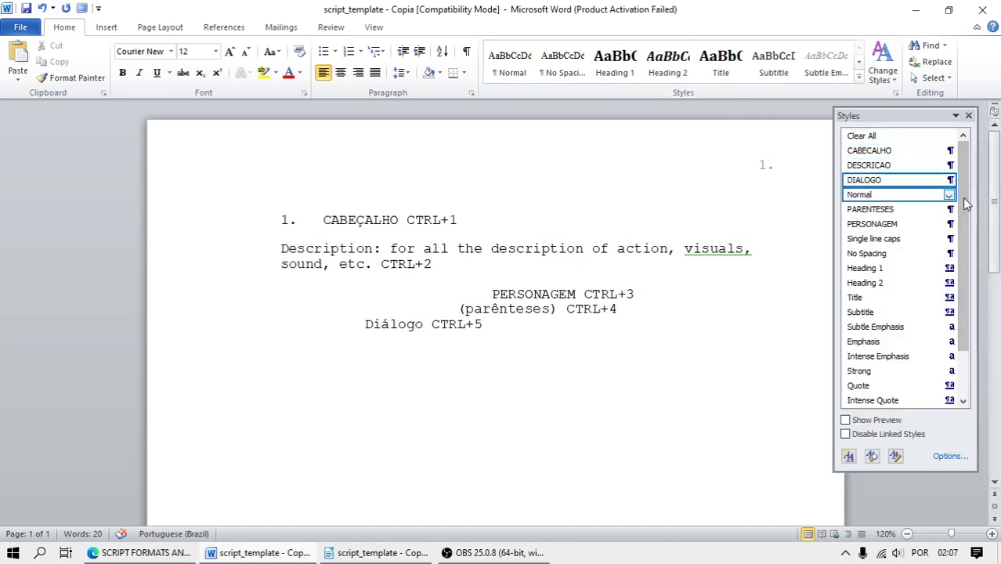
{"action": "left_click_drag", "start_coordinate": [969, 221], "coordinate": [952, 177]}
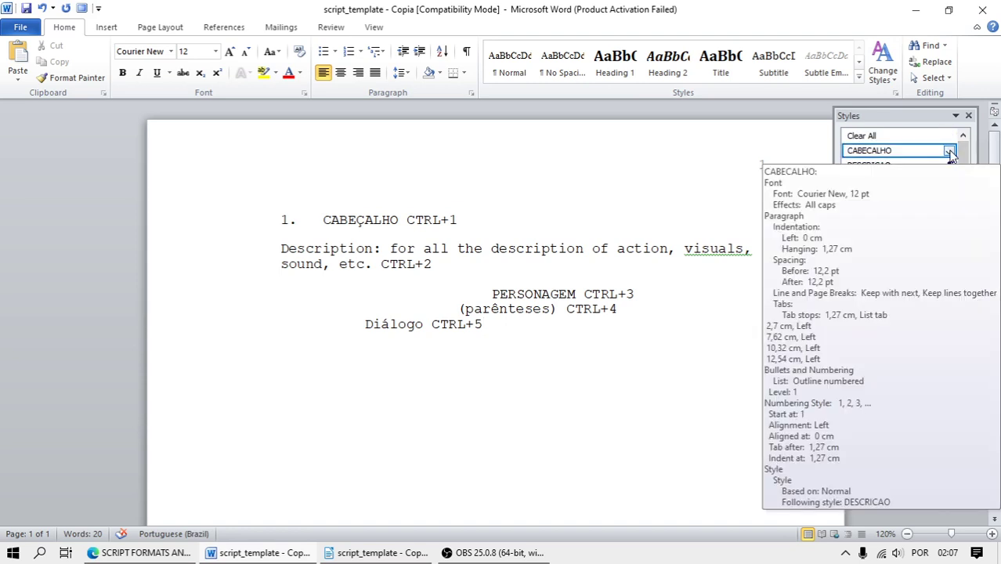
{"action": "left_click", "coordinate": [945, 156]}
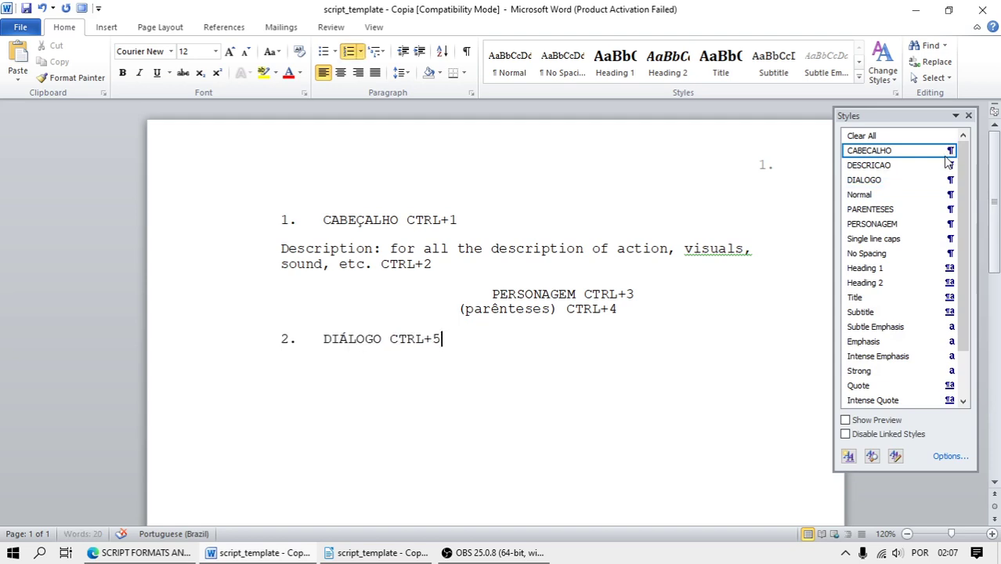
{"action": "key", "text": "ctrl+z"}
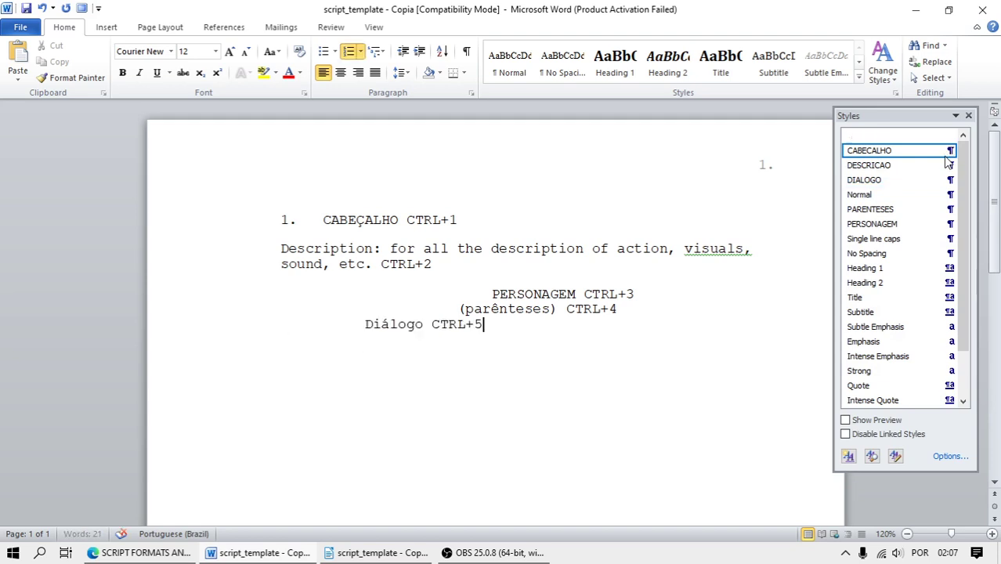
{"action": "left_click", "coordinate": [949, 153]}
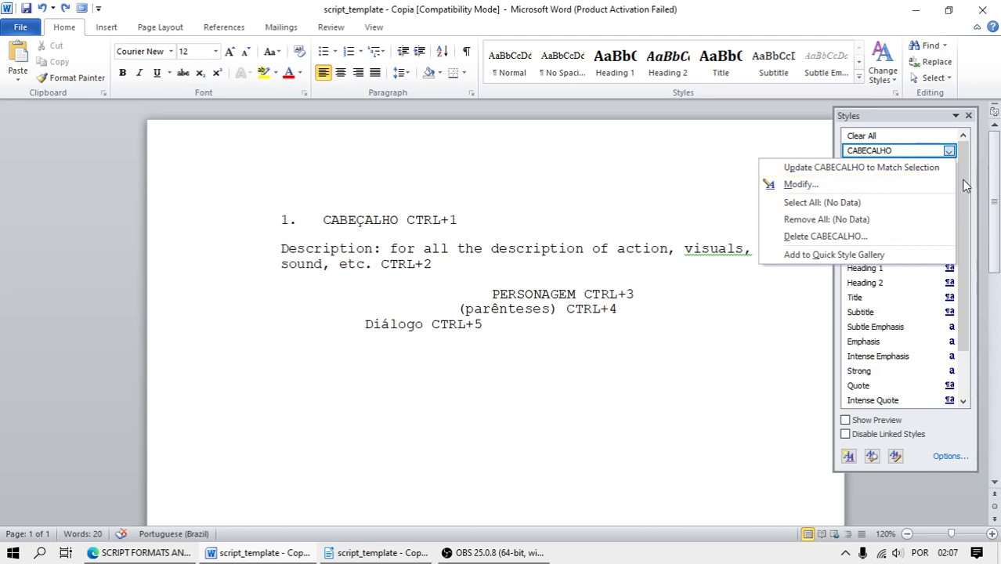
Assign Ctrl+1 as the CABECALHO style's shortcut key and confirm the style changes.
{"action": "left_click", "coordinate": [844, 190]}
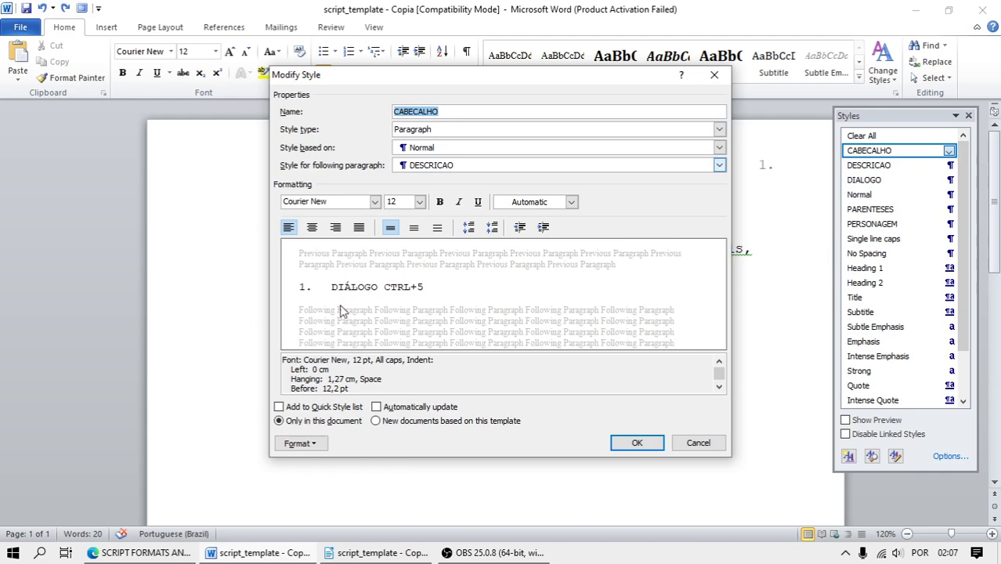
{"action": "left_click", "coordinate": [300, 444]}
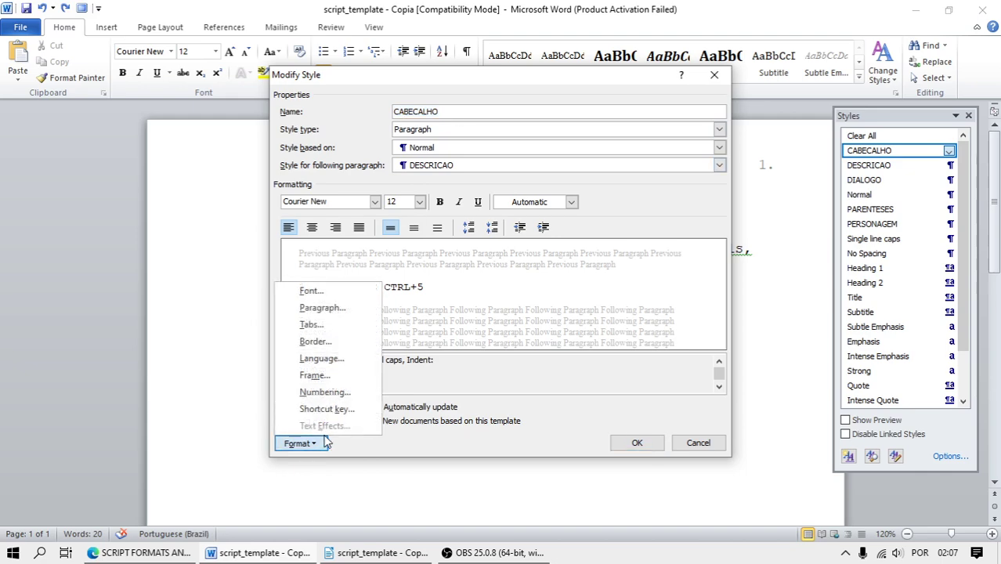
{"action": "left_click", "coordinate": [326, 409]}
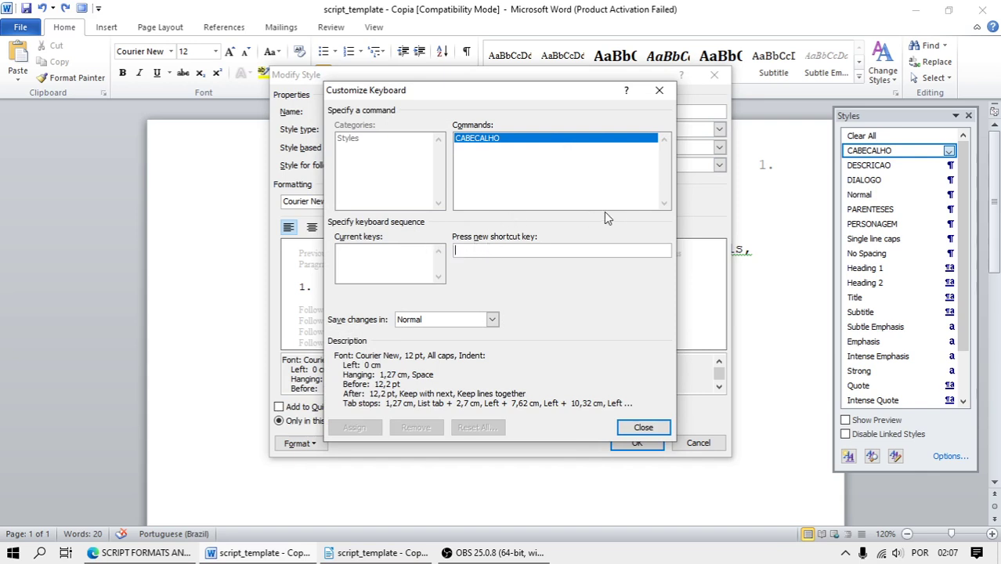
{"action": "key", "text": "ctrl+1"}
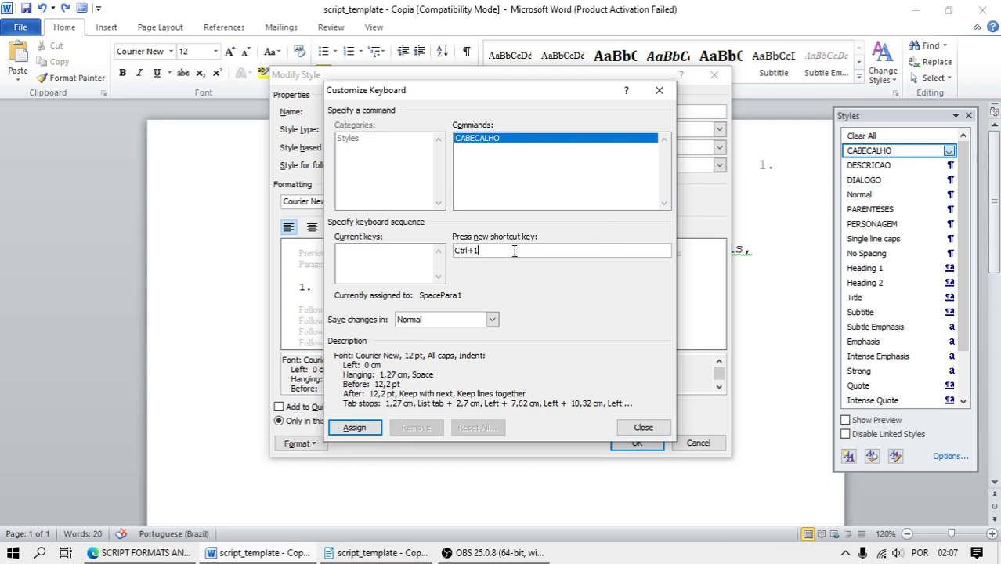
{"action": "left_click", "coordinate": [354, 427]}
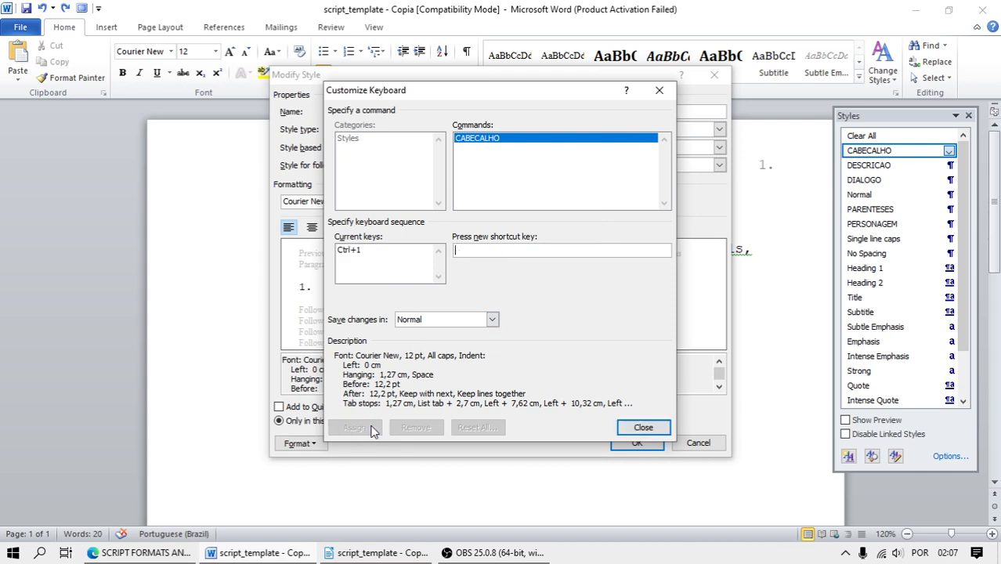
{"action": "left_click", "coordinate": [640, 427]}
{"action": "left_click", "coordinate": [638, 443]}
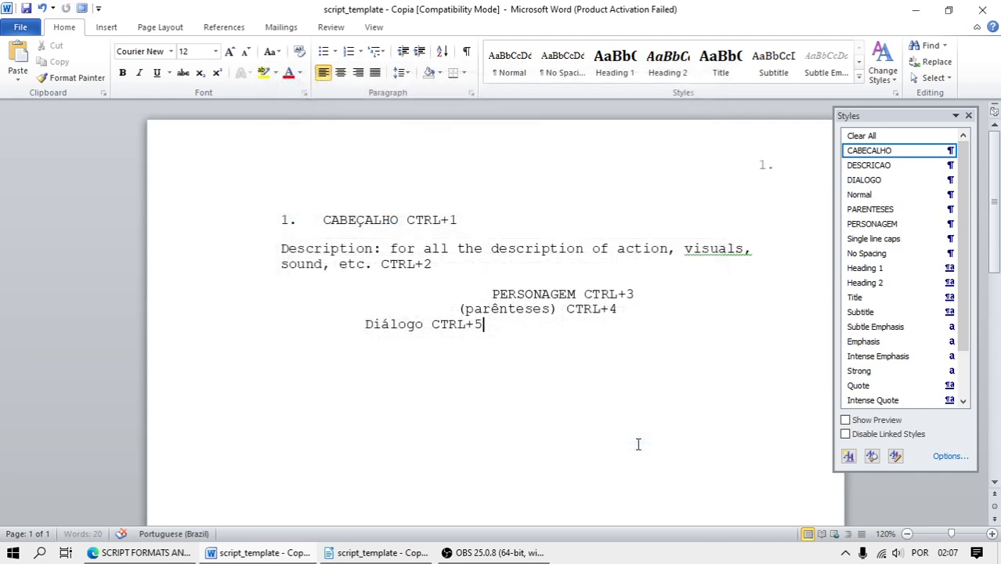
Add the CABECALHO scene heading 'int. casa de Carolina - dia' below the description, then move down a line.
{"action": "left_click", "coordinate": [440, 261]}
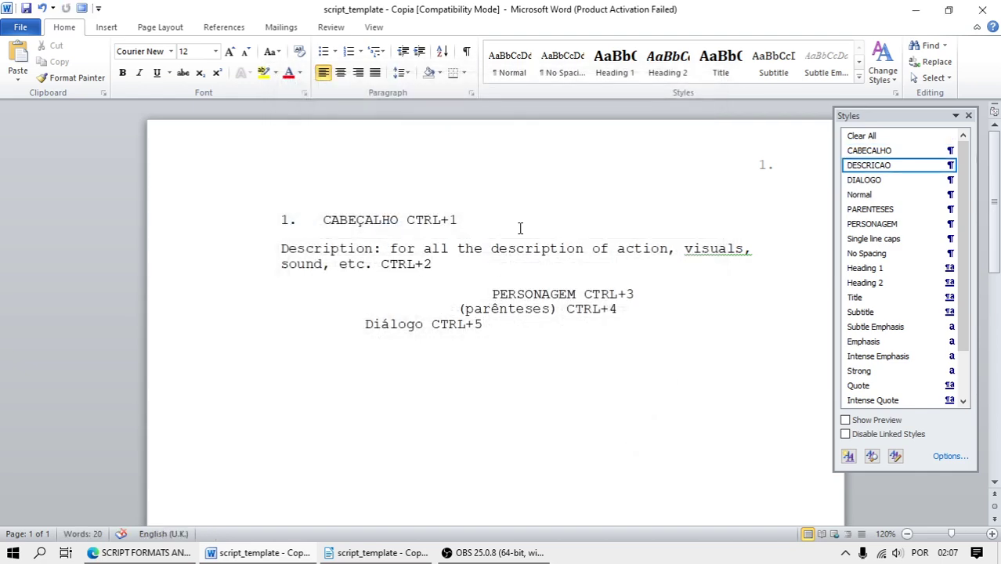
{"action": "key", "text": "Return"}
{"action": "type", "text": "int."}
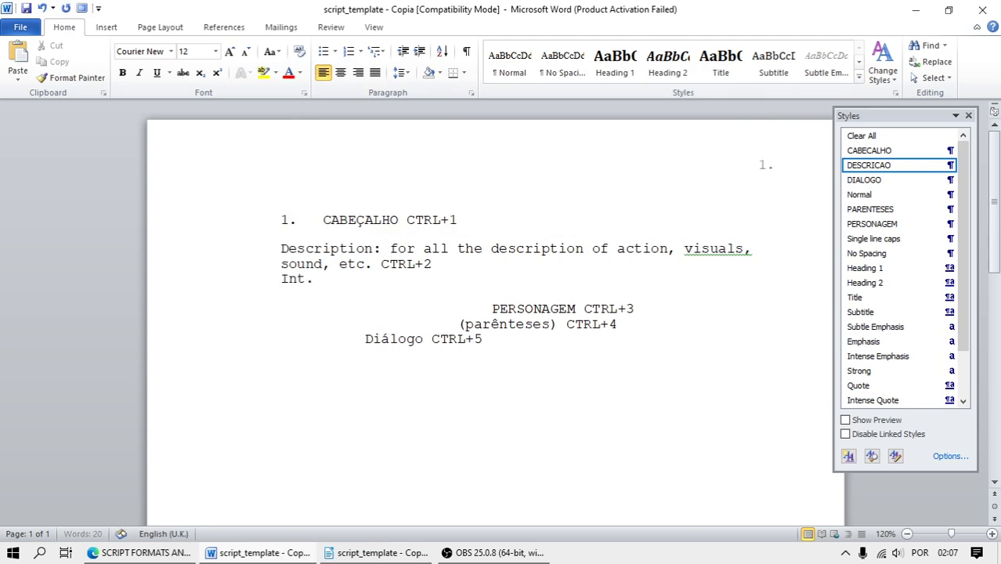
{"action": "type", "text": " casa de Carolina"}
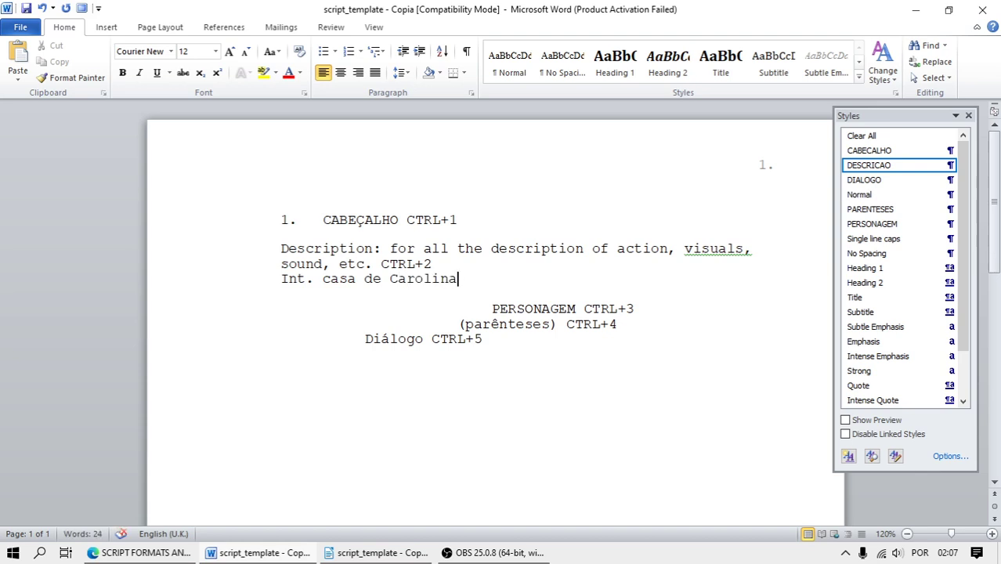
{"action": "type", "text": " - dia"}
{"action": "key", "text": "ctrl+1"}
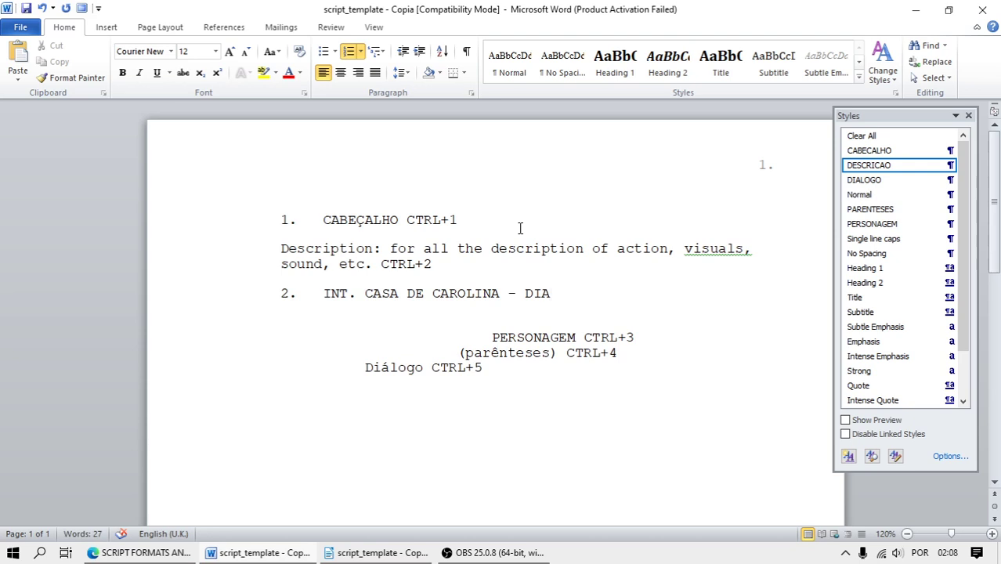
{"action": "key", "text": "Down"}
{"action": "key", "text": "Down"}
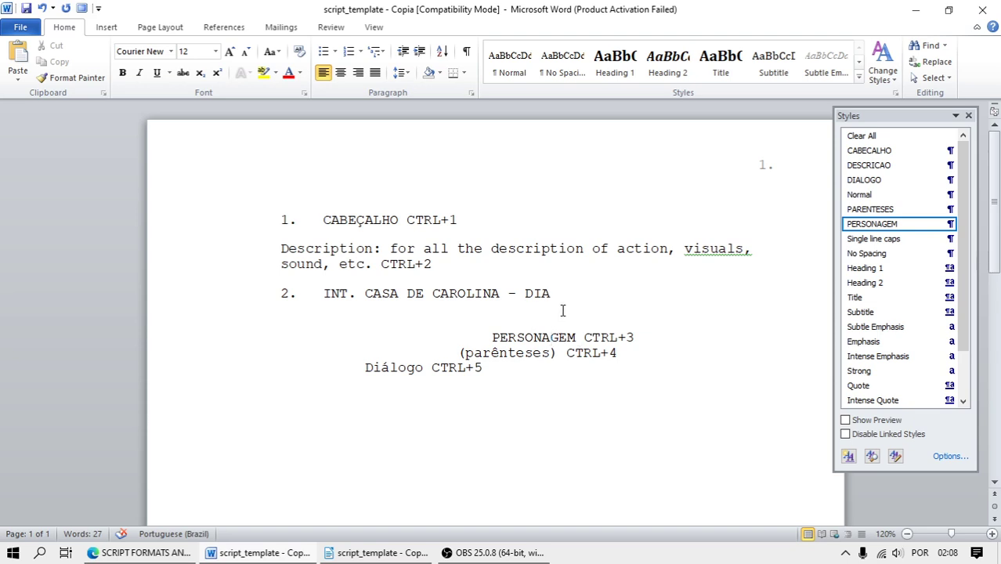
Modify the PERSONAGEM style to use the Ctrl+3 shortcut key and save it.
{"action": "left_click", "coordinate": [950, 226]}
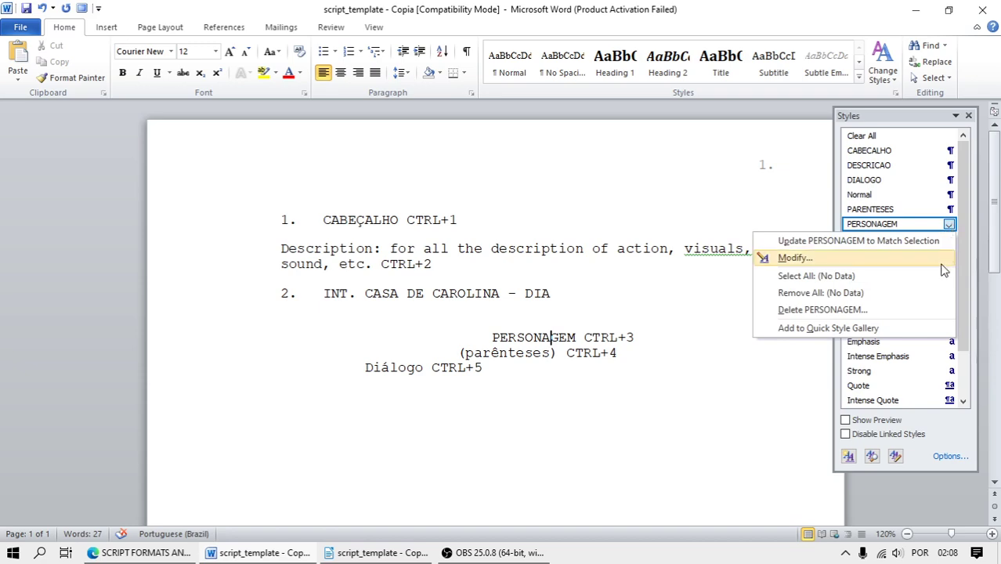
{"action": "left_click", "coordinate": [888, 260]}
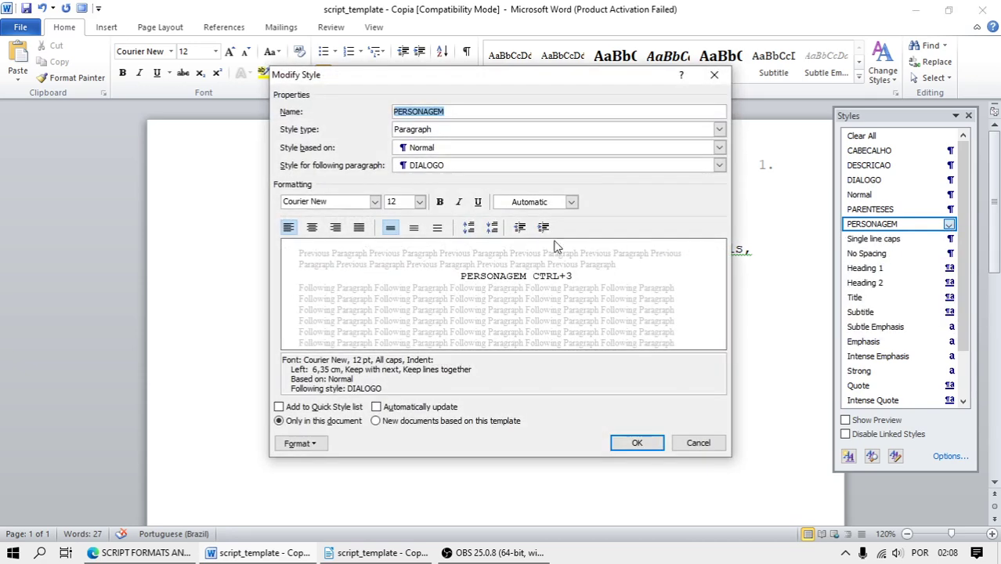
{"action": "left_click", "coordinate": [320, 444]}
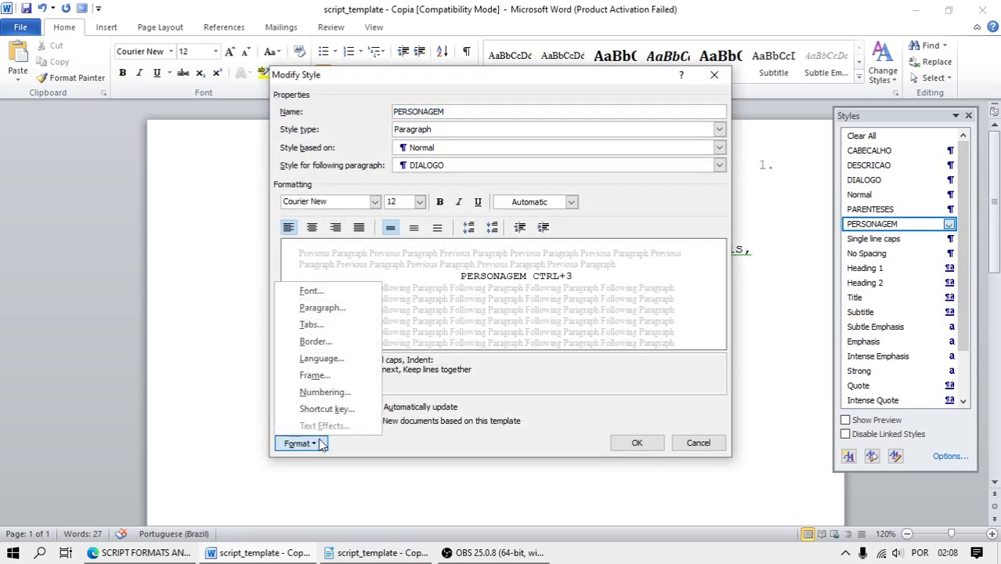
{"action": "left_click", "coordinate": [367, 411]}
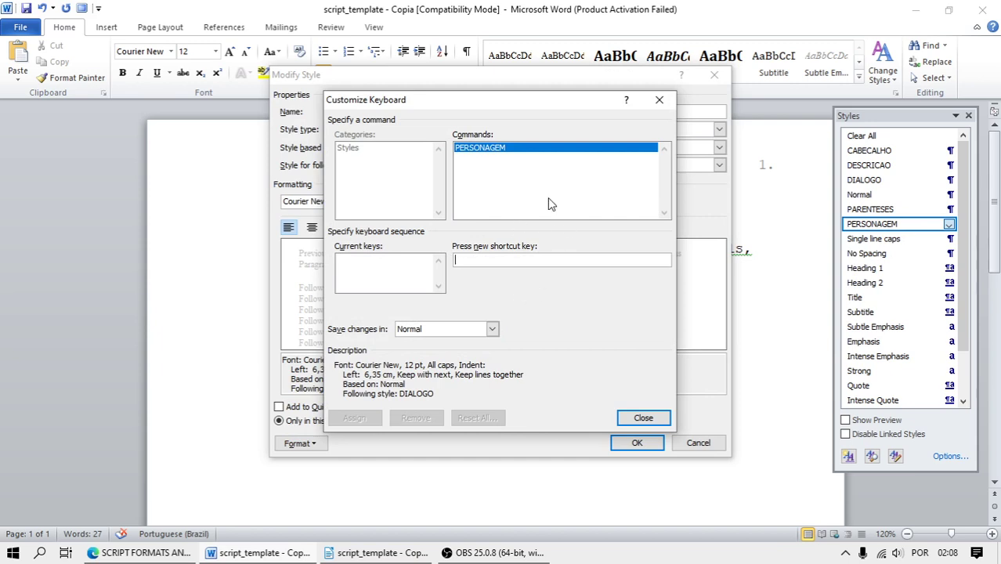
{"action": "key", "text": "ctrl+3"}
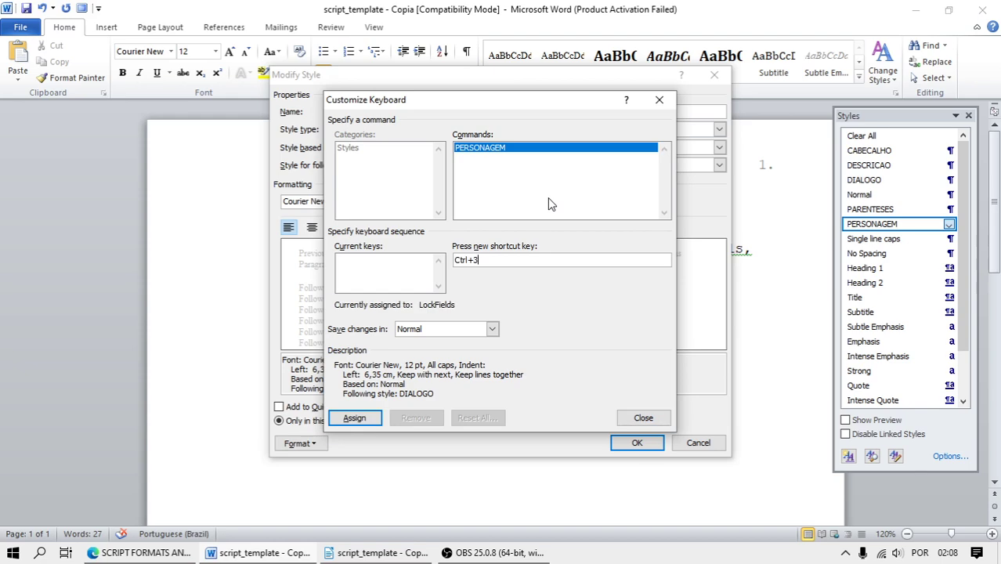
{"action": "left_click", "coordinate": [354, 418]}
{"action": "left_click", "coordinate": [644, 417]}
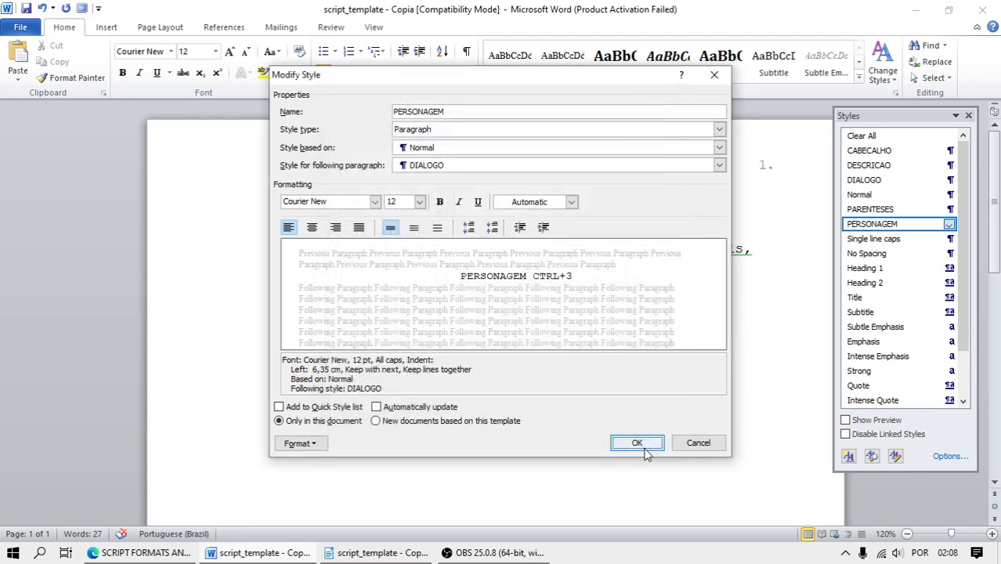
{"action": "left_click", "coordinate": [637, 444]}
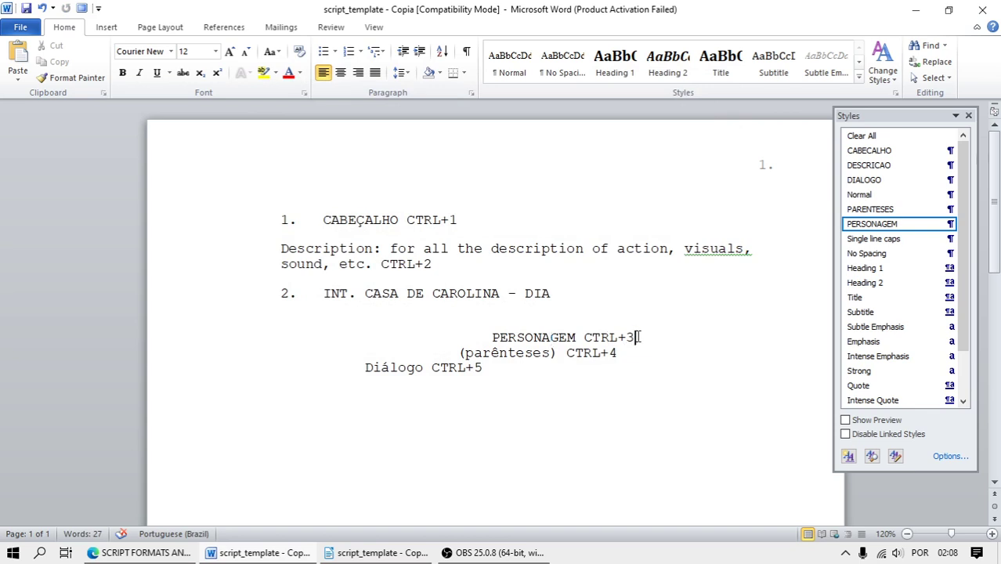
Replace the 'PERSONAGEM CTRL+3' placeholder line with CAROLINA.
{"action": "left_click_drag", "start_coordinate": [638, 337], "coordinate": [494, 337]}
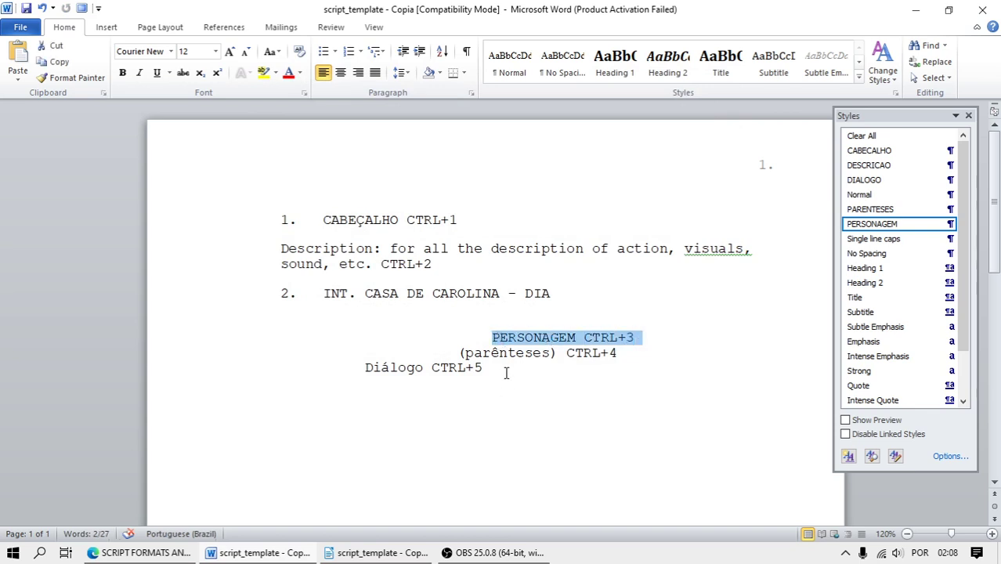
{"action": "type", "text": "CARO"}
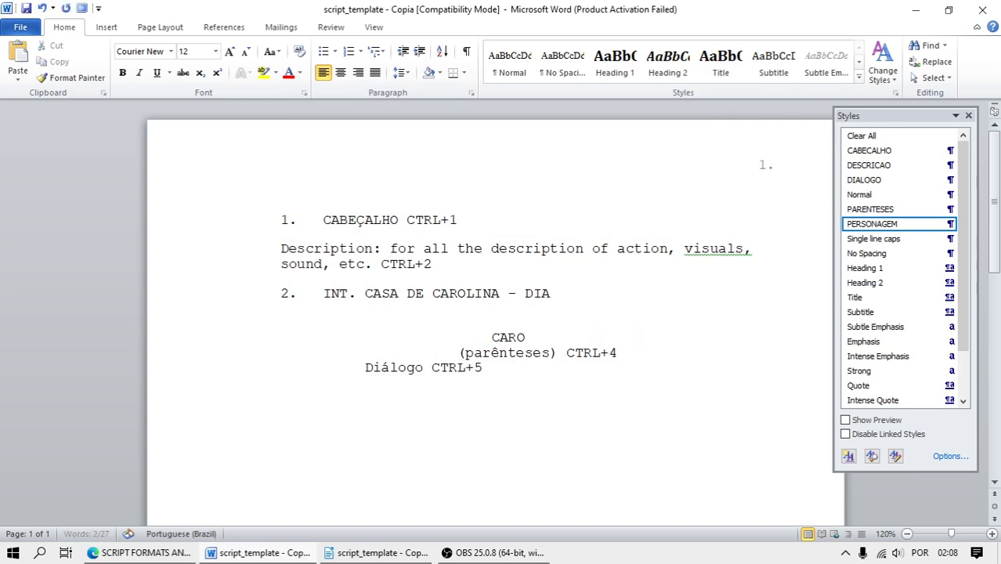
{"action": "type", "text": "LINA"}
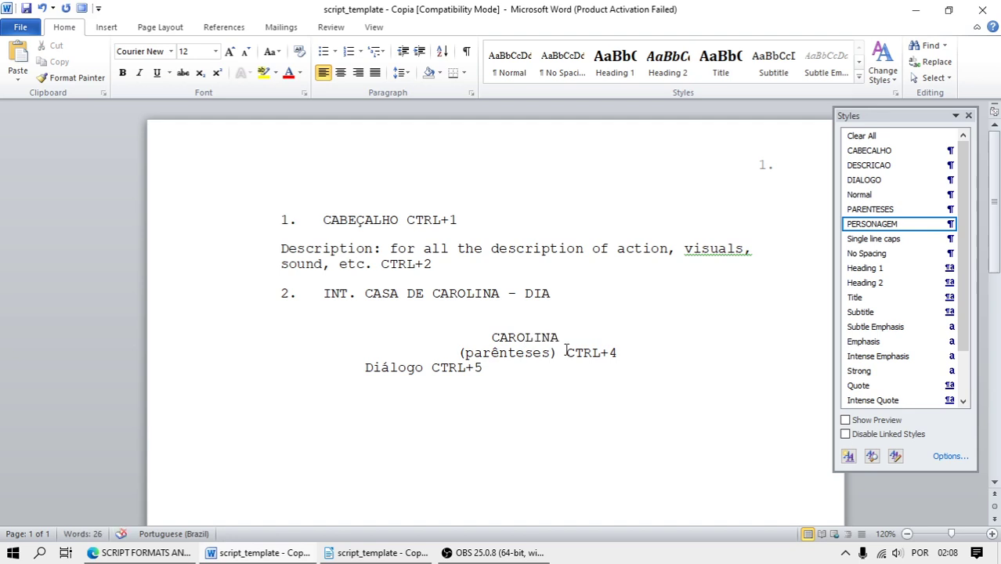
Add a second CAROLINA line below the dialogue and format it as a character name with Ctrl+3.
{"action": "key", "text": "ctrl+1"}
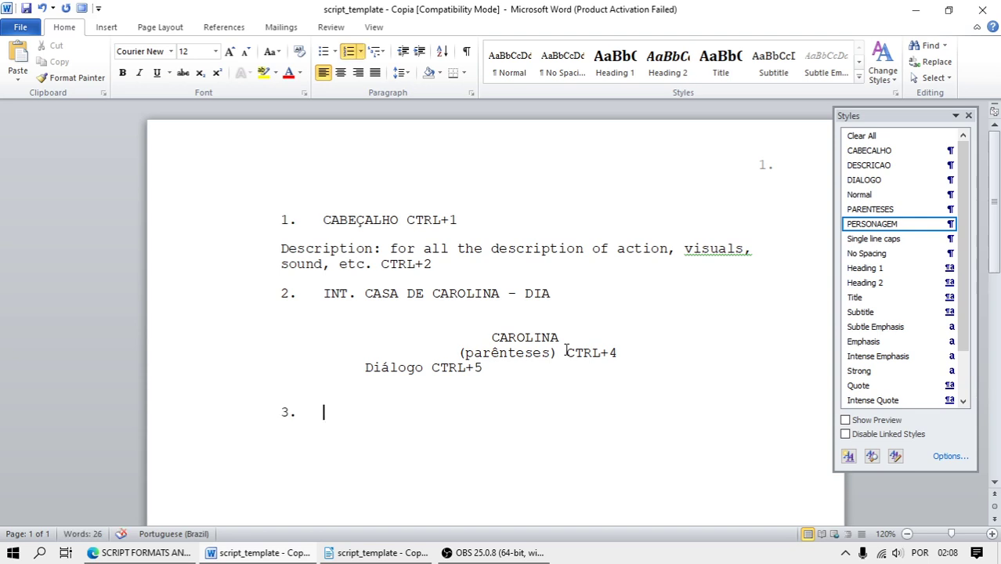
{"action": "type", "text": "CAROLINA"}
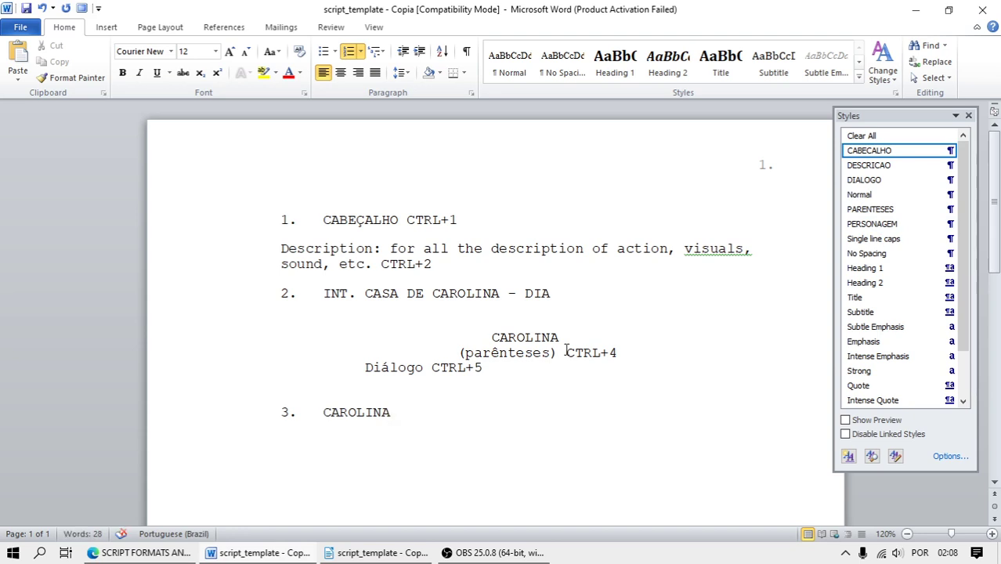
{"action": "key", "text": "ctrl+3"}
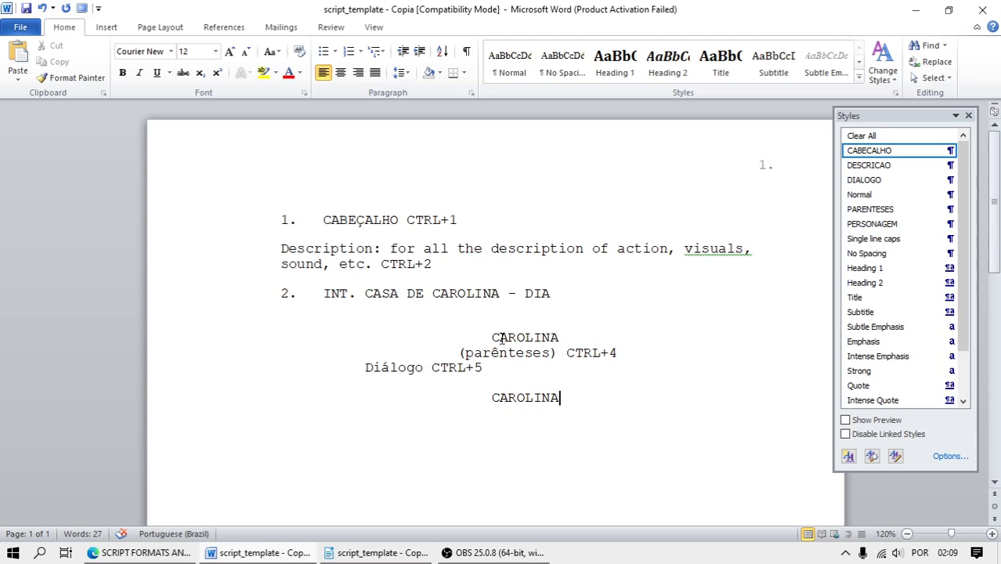
{"action": "mouse_move", "coordinate": [951, 158]}
Bring the script_template copy forward in Writer and place the cursor in the CABEÇALHO CTRL+1 line.
{"action": "left_click", "coordinate": [365, 554]}
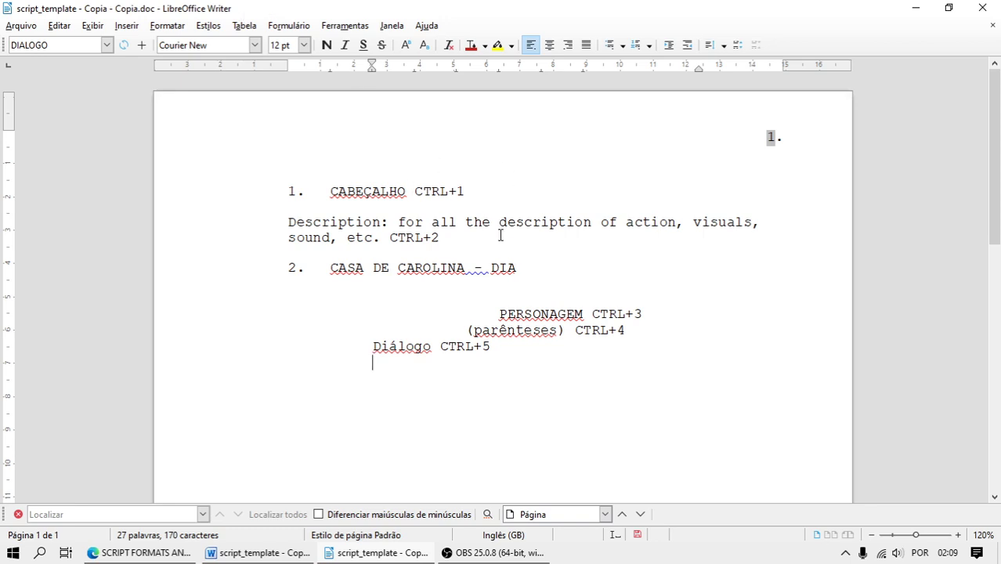
{"action": "left_click", "coordinate": [490, 186]}
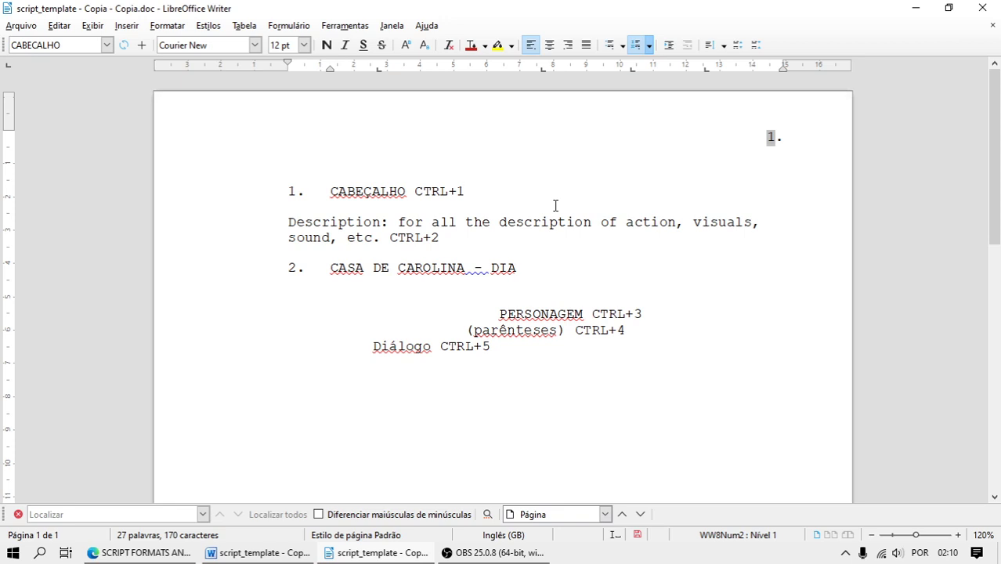
In Customize > Keyboard, bind Ctrl+1 to the CABECALHO paragraph style.
{"action": "left_click", "coordinate": [357, 28]}
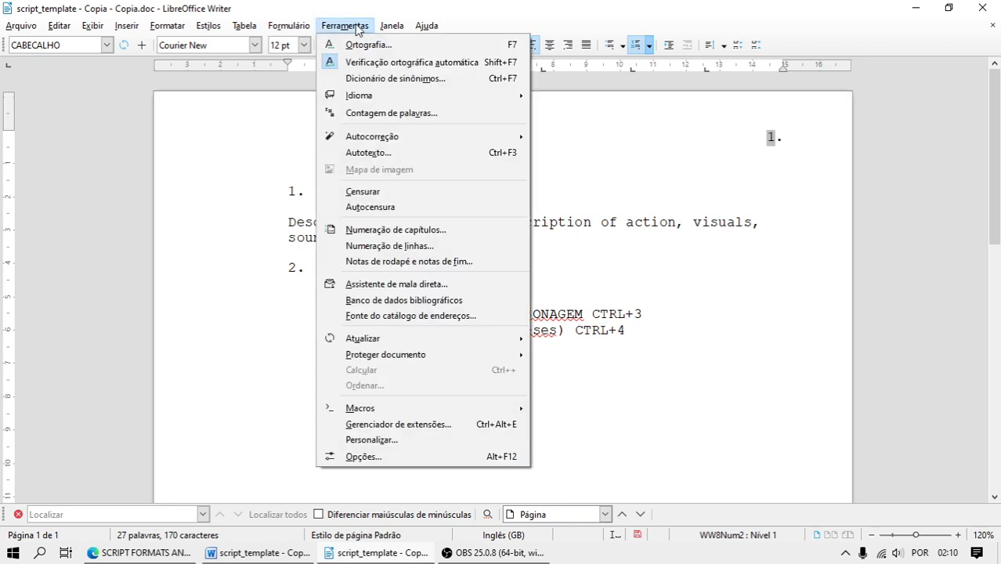
{"action": "left_click", "coordinate": [380, 439]}
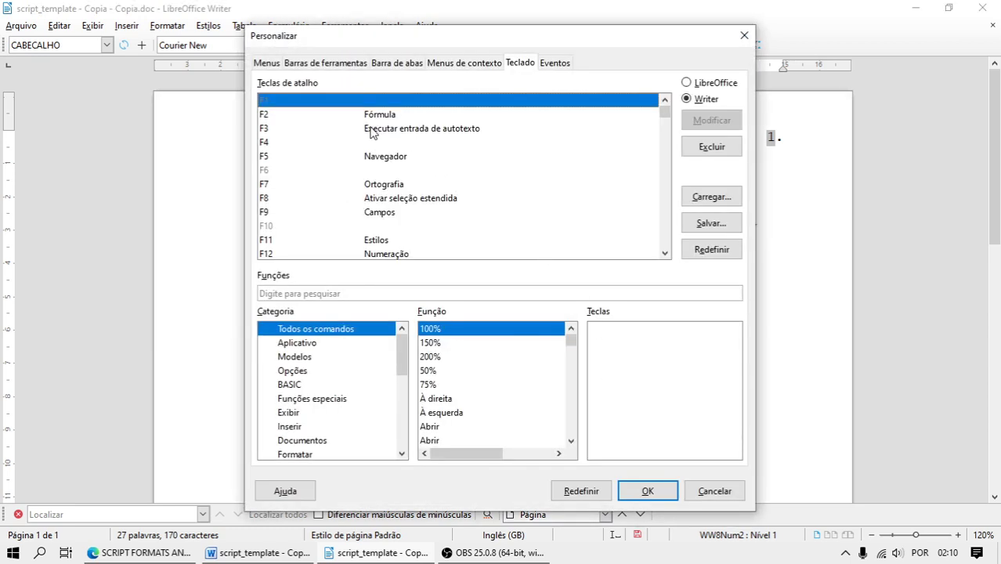
{"action": "scroll", "coordinate": [343, 130], "scroll_direction": "down", "scroll_amount": 15}
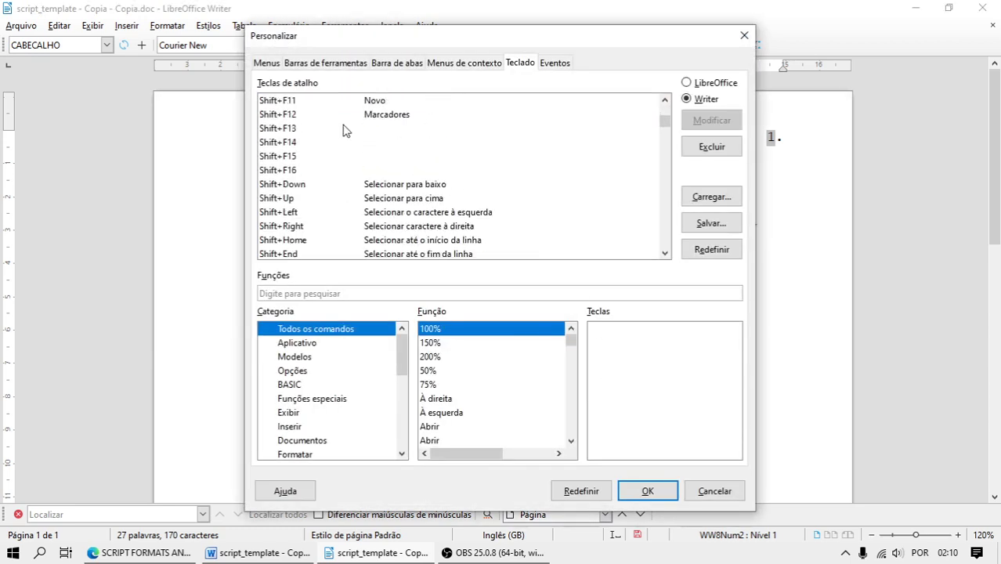
{"action": "scroll", "coordinate": [342, 130], "scroll_direction": "down", "scroll_amount": 3}
{"action": "scroll", "coordinate": [342, 130], "scroll_direction": "up", "scroll_amount": 3}
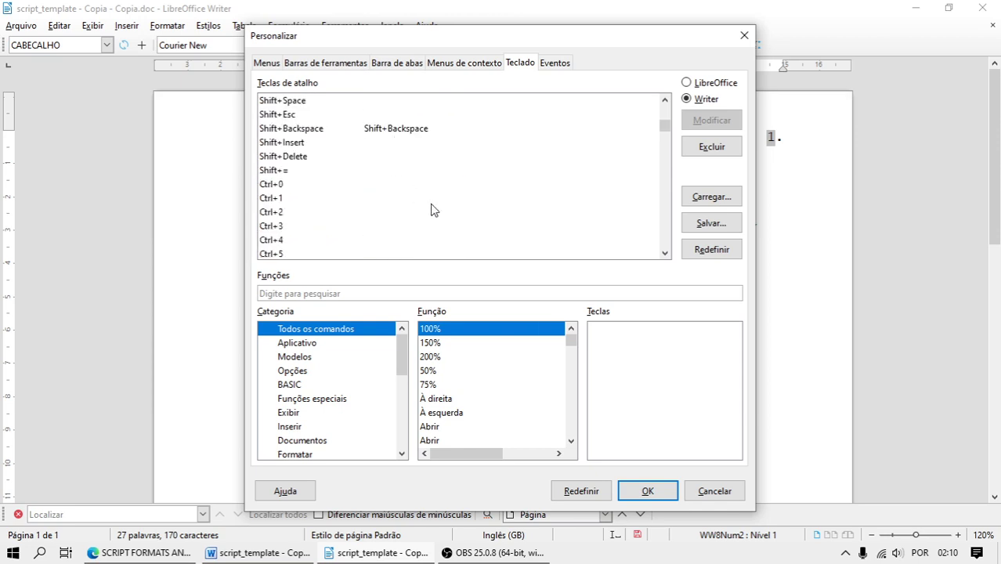
{"action": "left_click", "coordinate": [312, 200]}
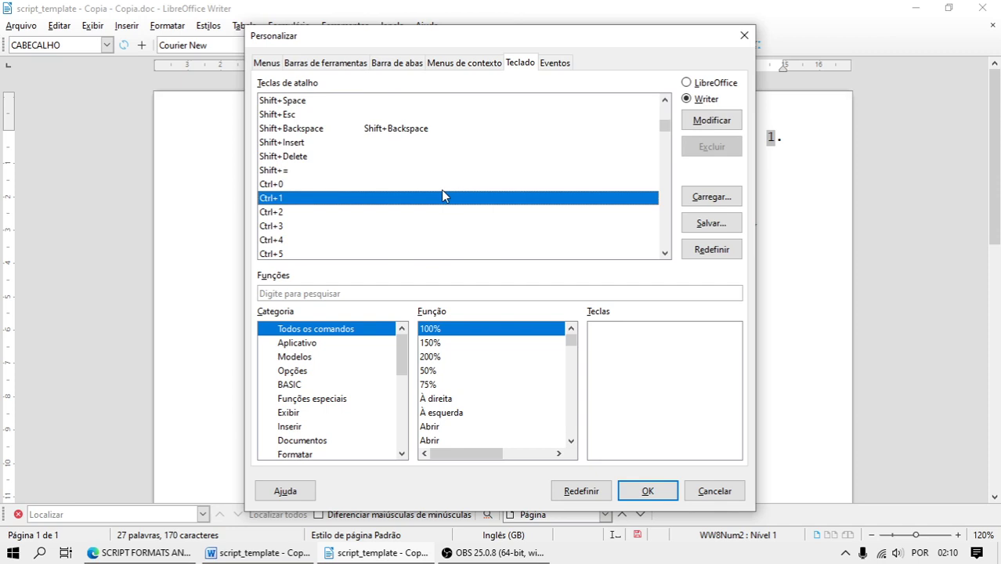
{"action": "left_click_drag", "start_coordinate": [398, 346], "coordinate": [396, 448]}
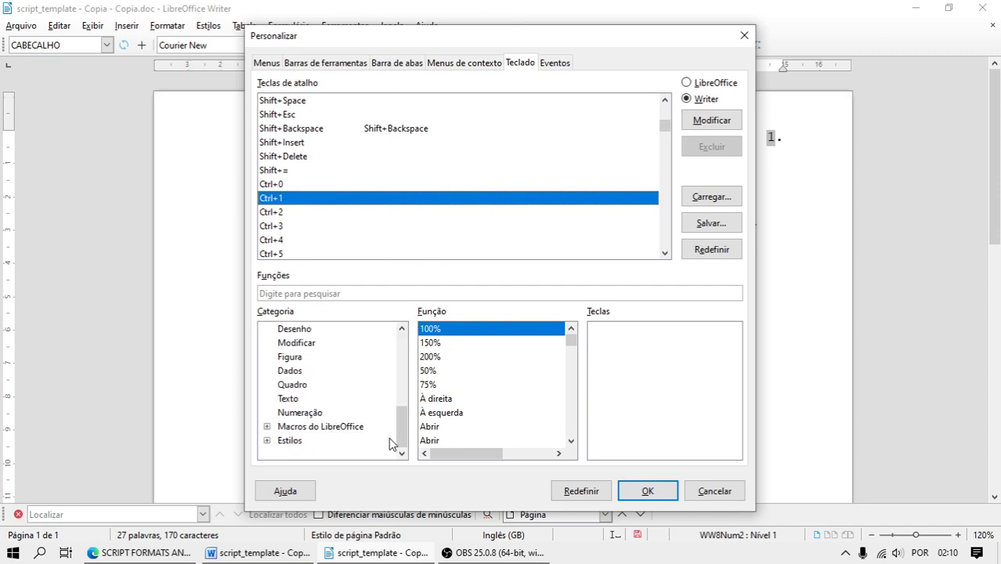
{"action": "left_click", "coordinate": [266, 442]}
{"action": "scroll", "coordinate": [352, 429], "scroll_direction": "down", "scroll_amount": 2}
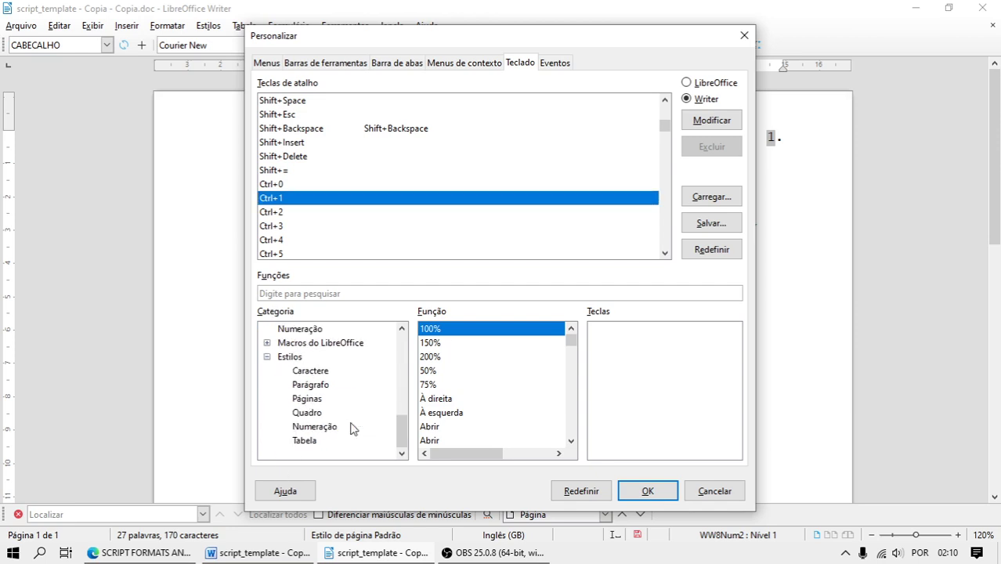
{"action": "left_click", "coordinate": [329, 384]}
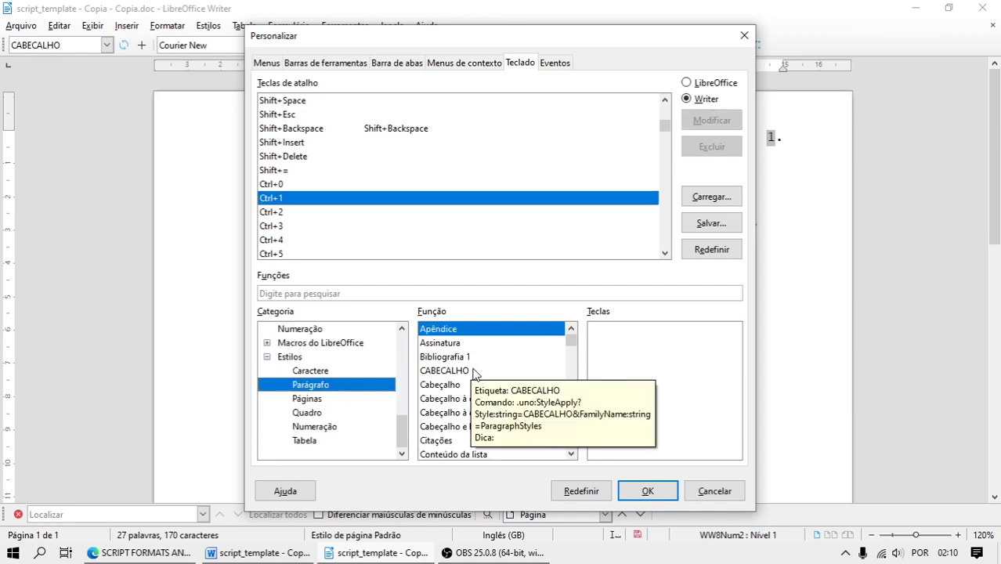
{"action": "left_click", "coordinate": [474, 372]}
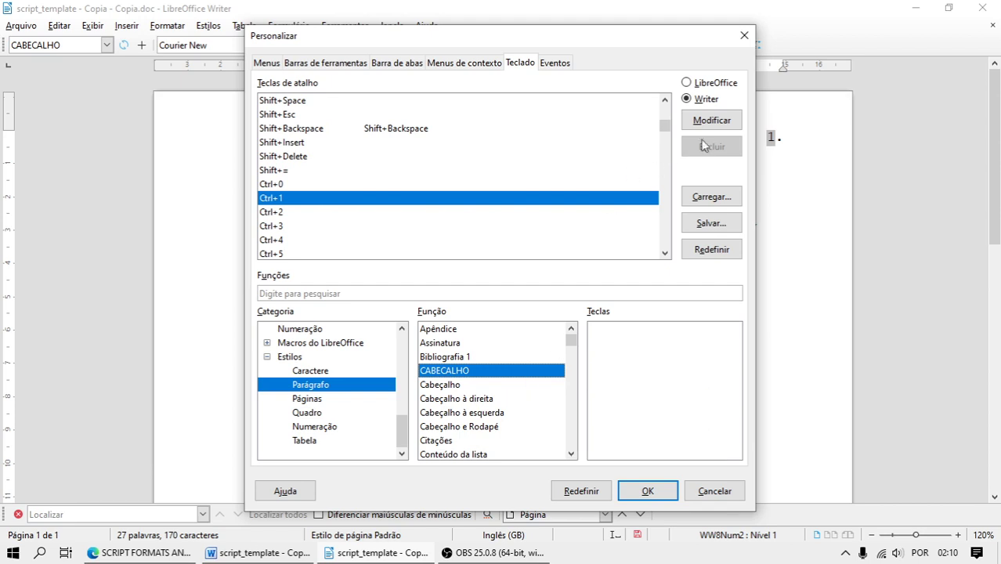
{"action": "left_click", "coordinate": [721, 122]}
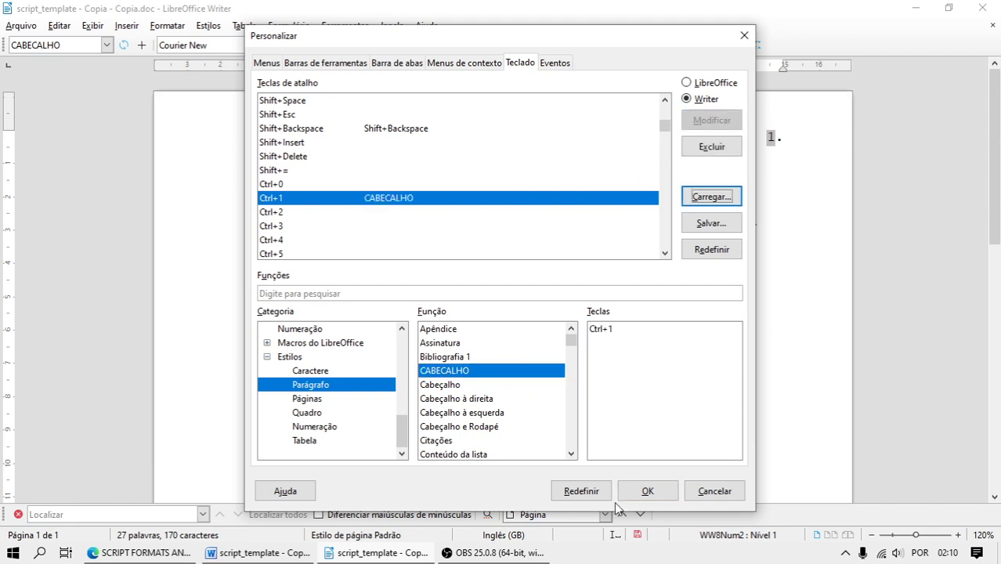
Reopen the keyboard customization and bind Ctrl+2 to the DESCRICAO paragraph style.
{"action": "left_click", "coordinate": [647, 491]}
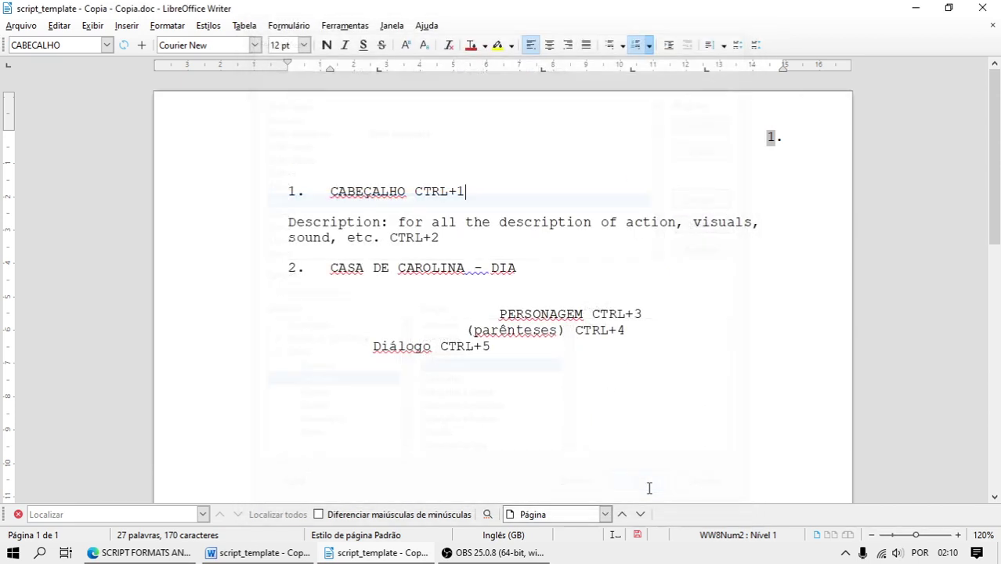
{"action": "left_click", "coordinate": [345, 25]}
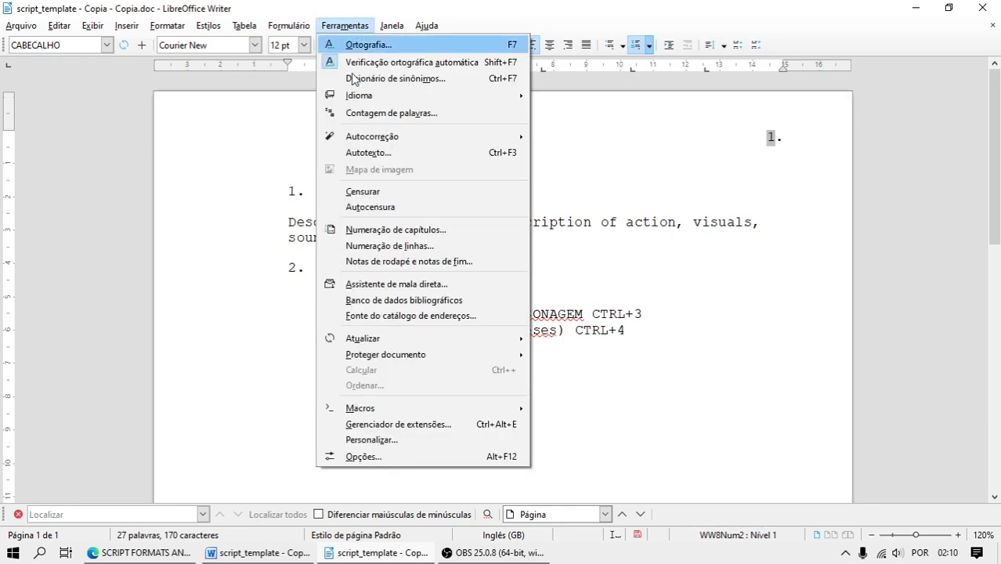
{"action": "key", "text": "Escape"}
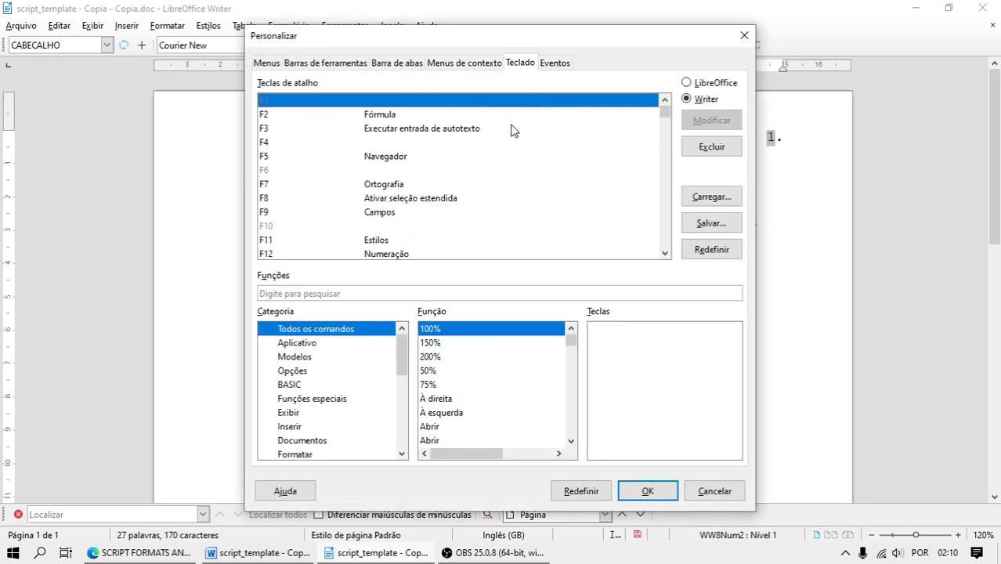
{"action": "scroll", "coordinate": [400, 156], "scroll_direction": "down", "scroll_amount": 12}
{"action": "scroll", "coordinate": [399, 154], "scroll_direction": "down", "scroll_amount": 12}
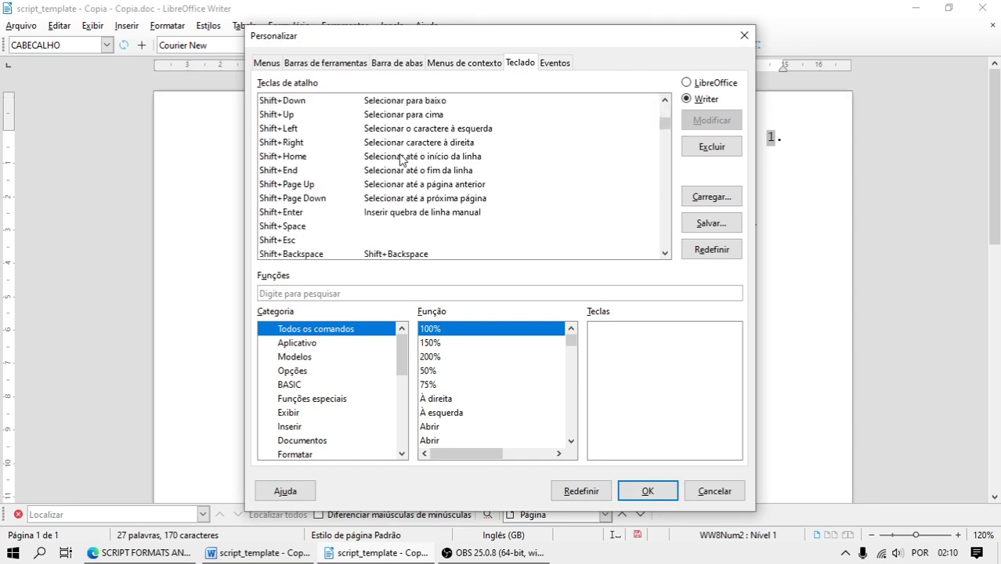
{"action": "left_click", "coordinate": [342, 129]}
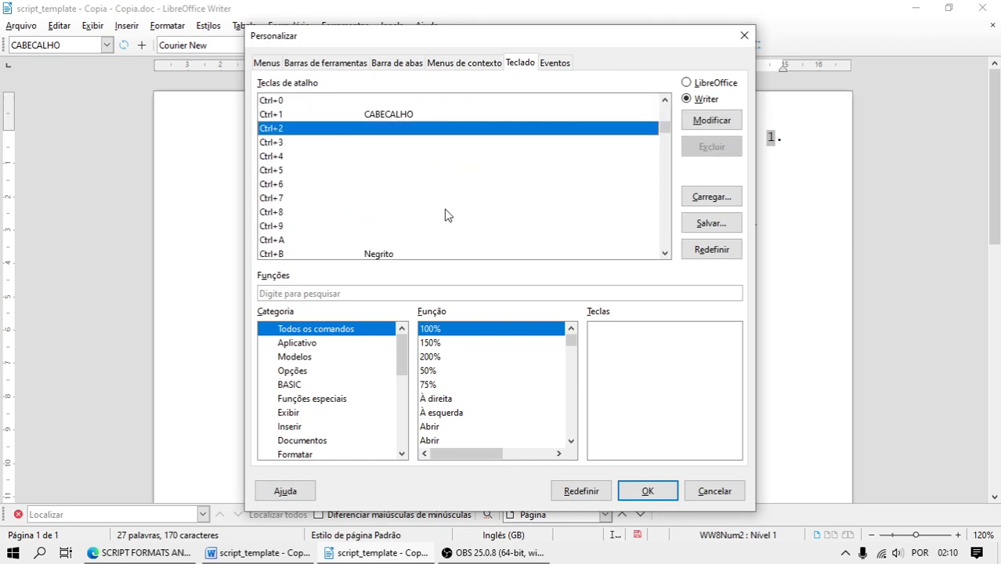
{"action": "left_click_drag", "start_coordinate": [402, 354], "coordinate": [399, 463]}
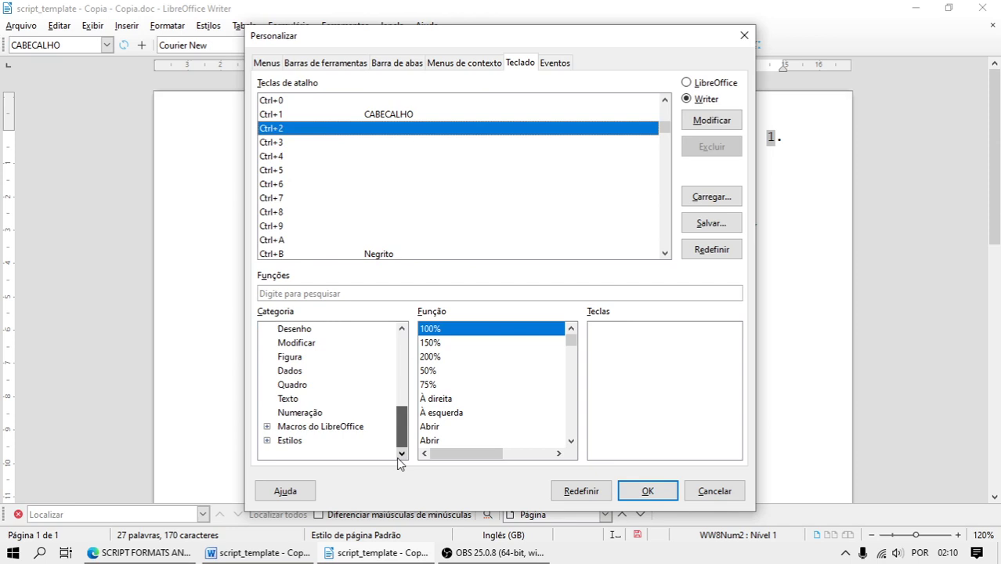
{"action": "left_click", "coordinate": [288, 443]}
{"action": "left_click", "coordinate": [268, 440]}
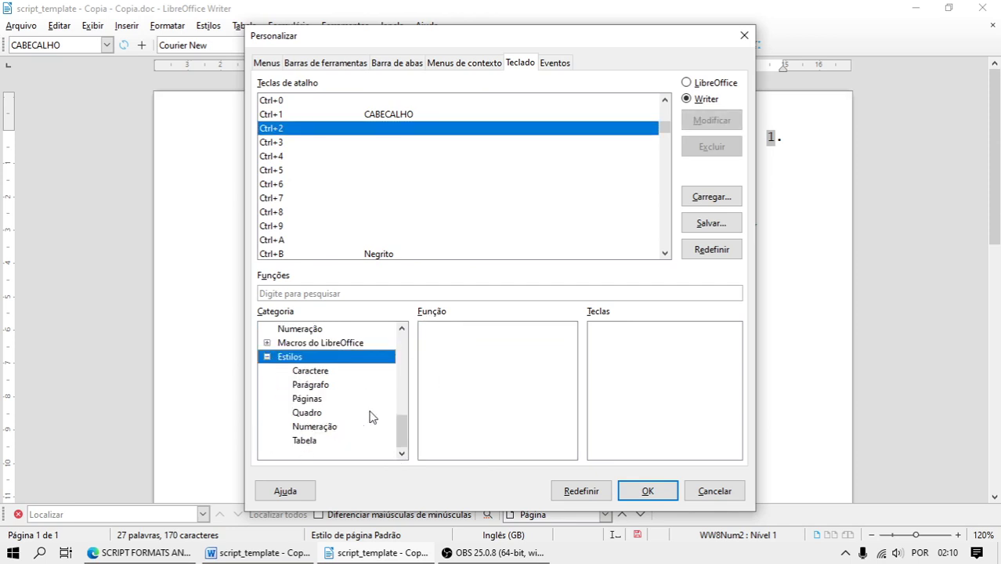
{"action": "scroll", "coordinate": [371, 416], "scroll_direction": "down", "scroll_amount": 2}
{"action": "left_click", "coordinate": [329, 385]}
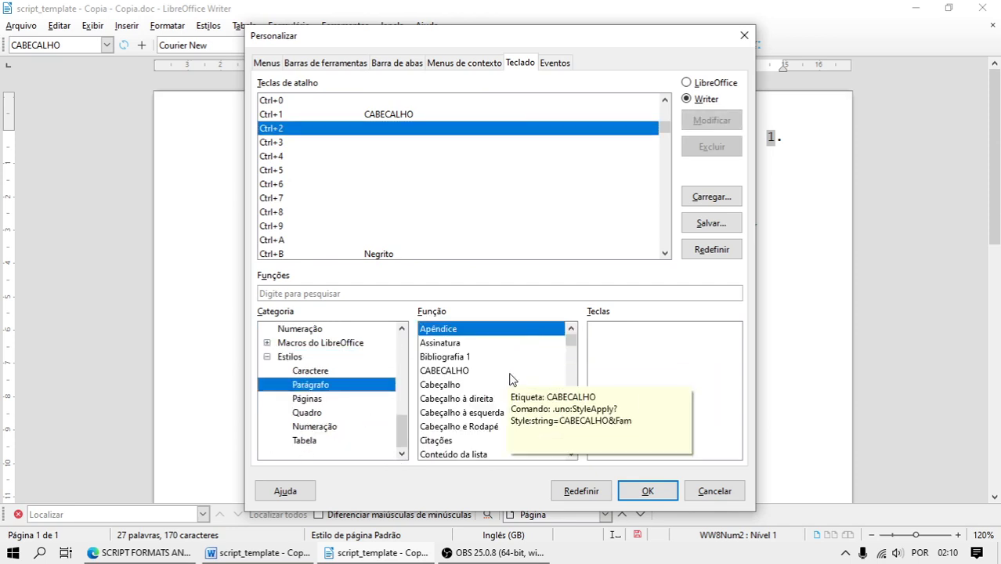
{"action": "scroll", "coordinate": [537, 391], "scroll_direction": "down", "scroll_amount": 2}
{"action": "scroll", "coordinate": [536, 398], "scroll_direction": "down", "scroll_amount": 4}
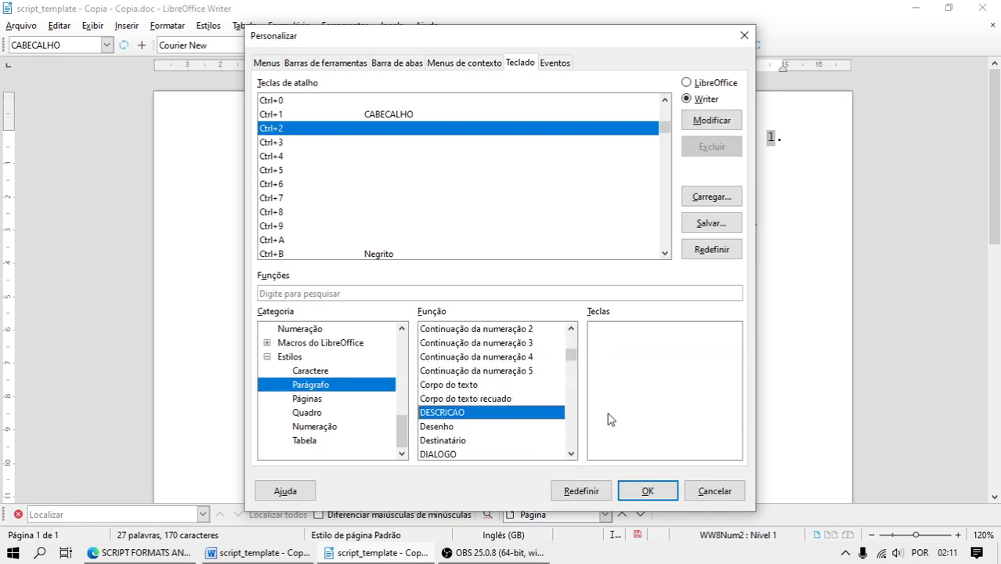
{"action": "left_click", "coordinate": [712, 122]}
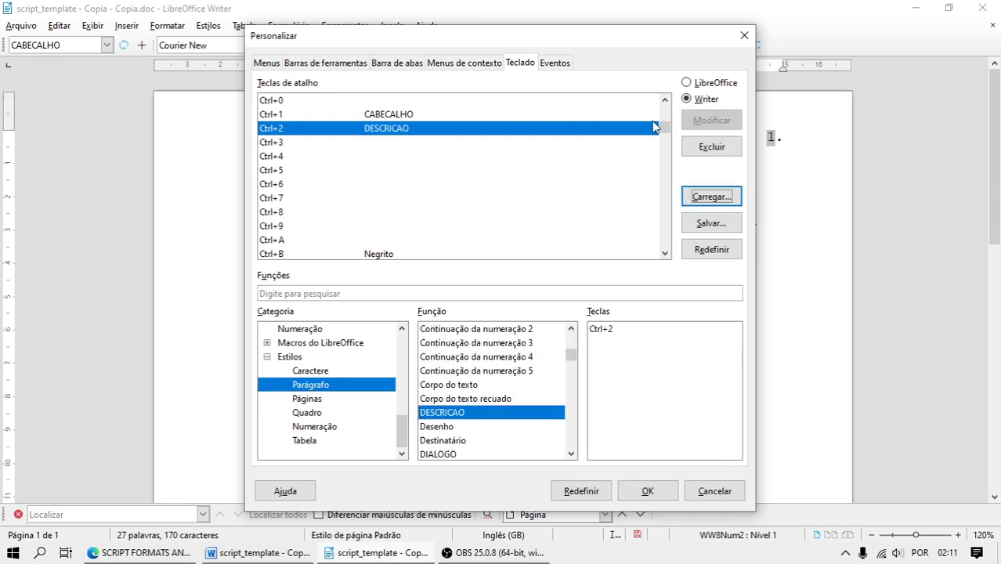
Bind Ctrl+3 to PERSONAGEM and Ctrl+4 to PARENTESES.
{"action": "left_click", "coordinate": [347, 143]}
{"action": "scroll", "coordinate": [525, 429], "scroll_direction": "down", "scroll_amount": 12}
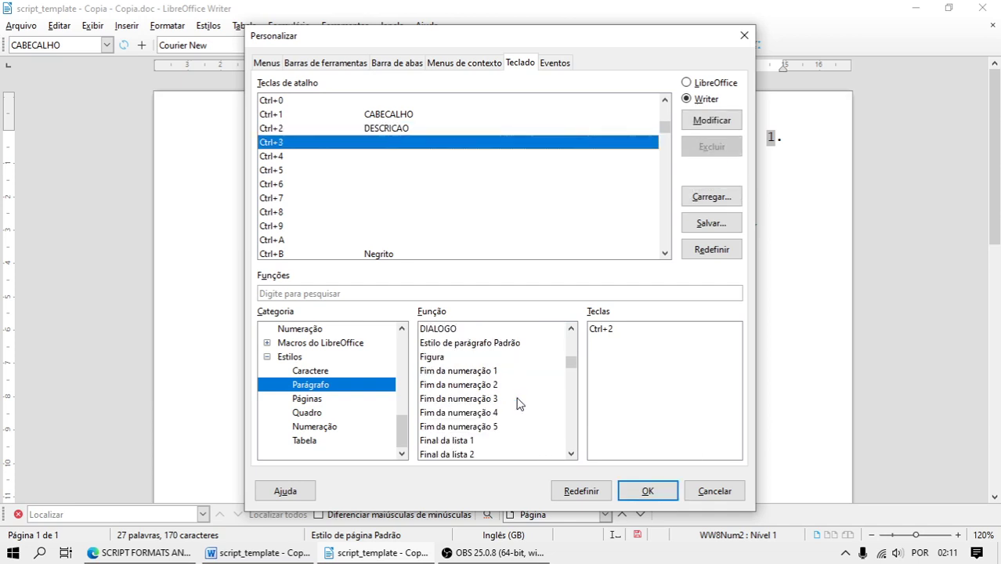
{"action": "scroll", "coordinate": [517, 404], "scroll_direction": "down", "scroll_amount": 20}
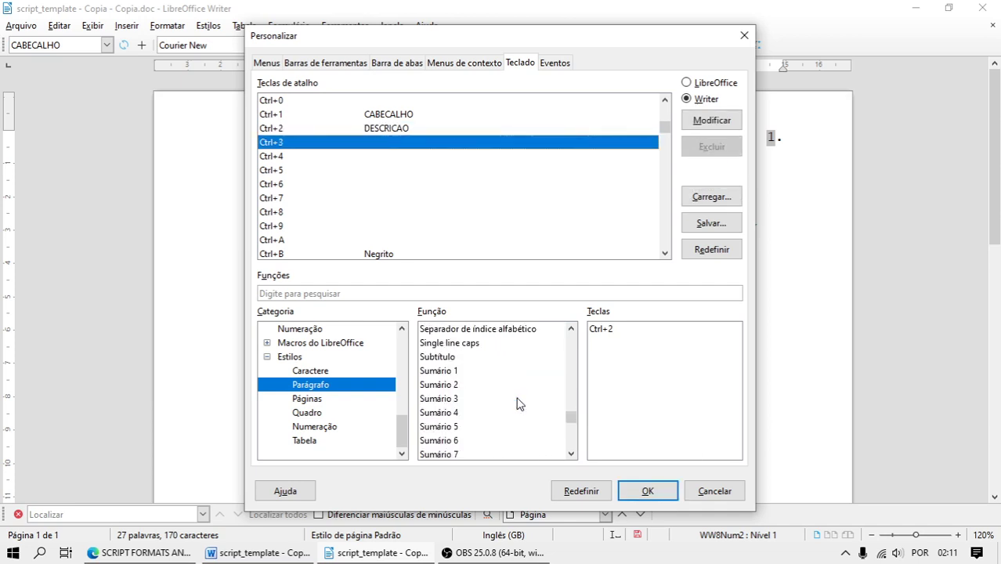
{"action": "scroll", "coordinate": [517, 403], "scroll_direction": "up", "scroll_amount": 15}
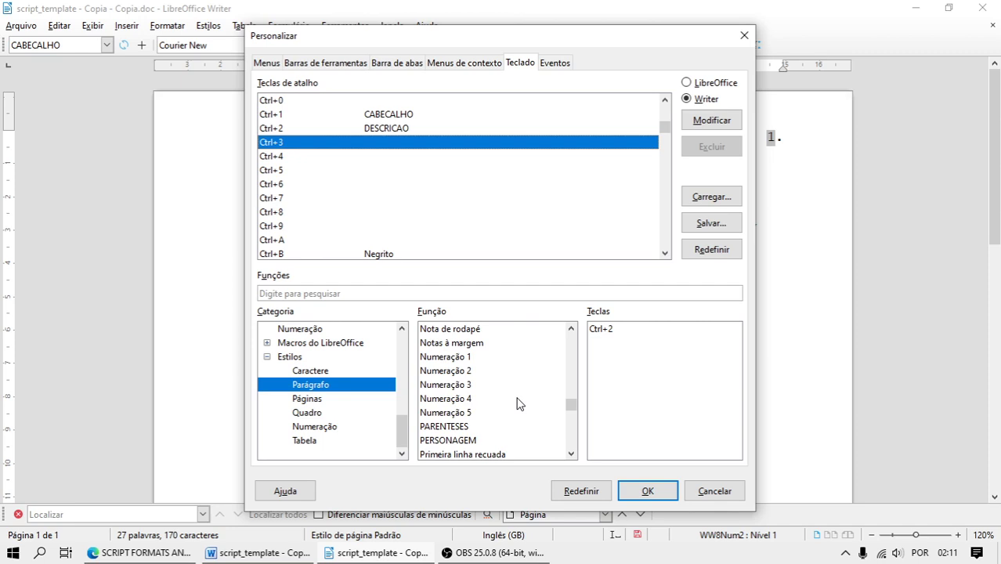
{"action": "left_click", "coordinate": [475, 440]}
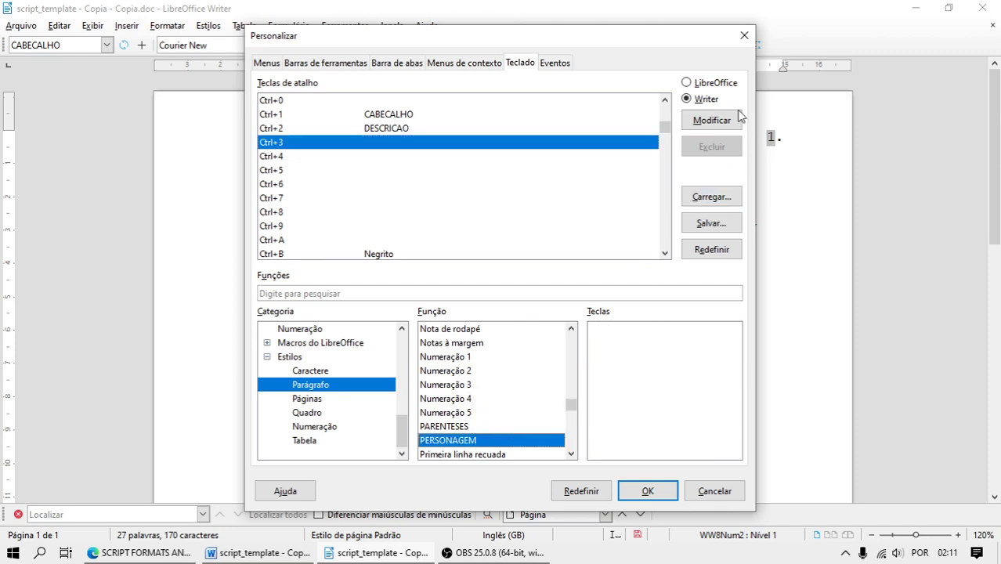
{"action": "left_click", "coordinate": [711, 120]}
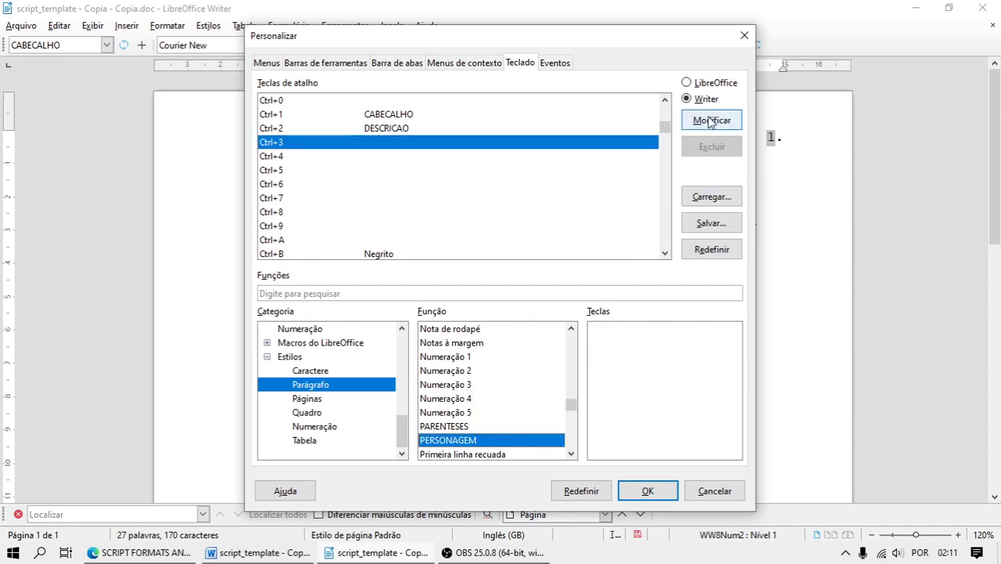
{"action": "left_click", "coordinate": [377, 156]}
{"action": "left_click", "coordinate": [487, 425]}
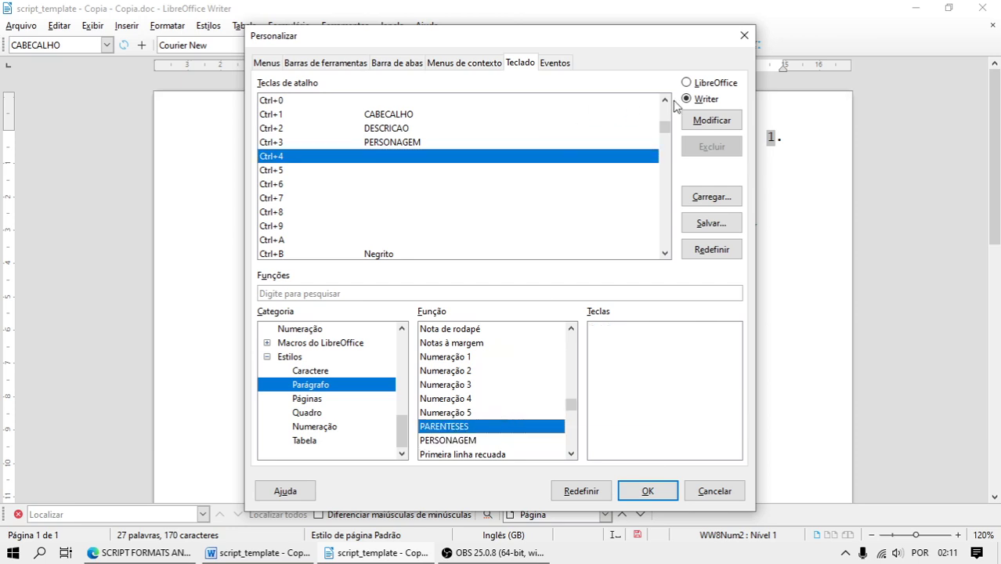
{"action": "left_click", "coordinate": [712, 120]}
Bind Ctrl+5 to the DIALOGO paragraph style.
{"action": "left_click", "coordinate": [350, 172]}
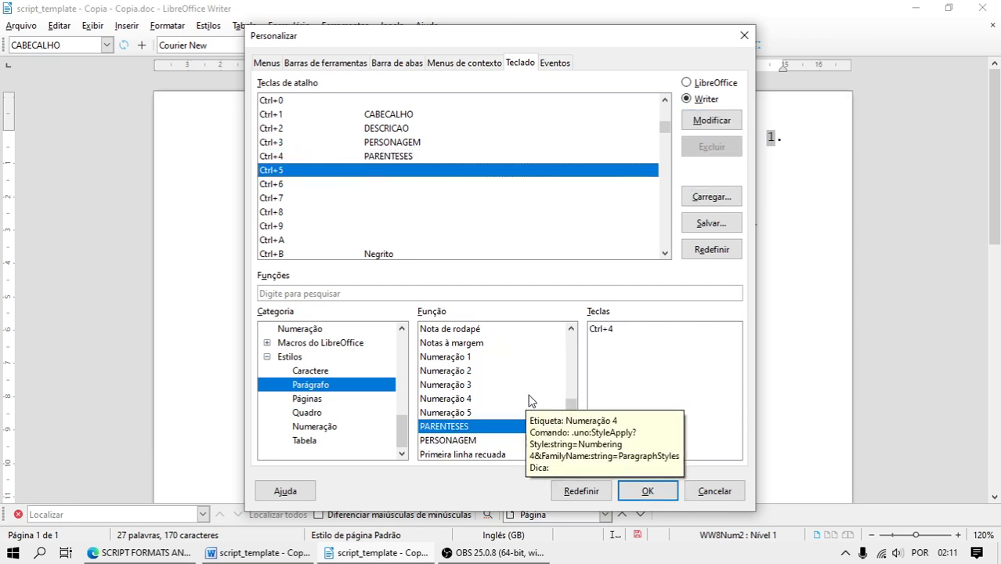
{"action": "scroll", "coordinate": [530, 401], "scroll_direction": "up", "scroll_amount": 15}
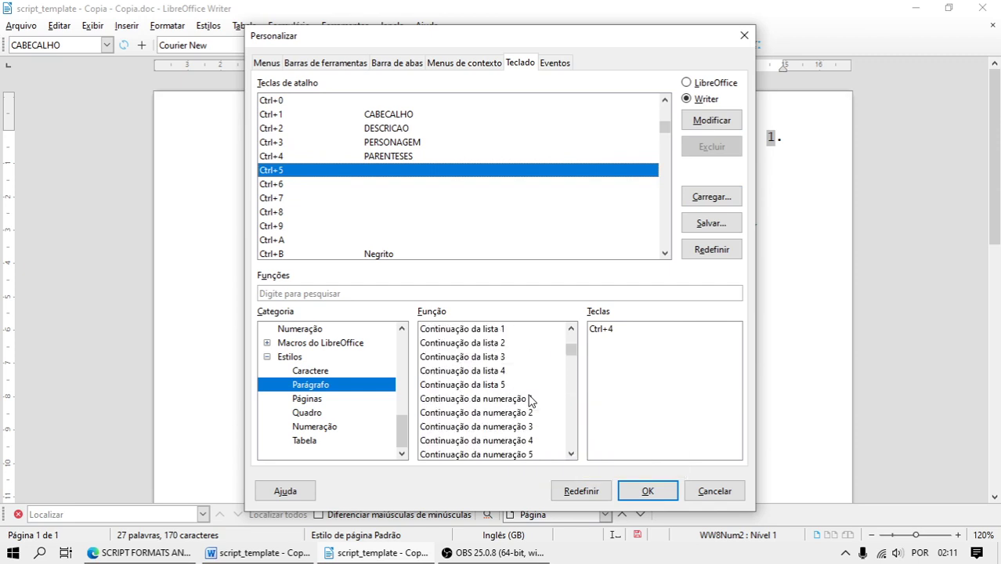
{"action": "scroll", "coordinate": [529, 401], "scroll_direction": "down", "scroll_amount": 5}
{"action": "left_click", "coordinate": [505, 373]}
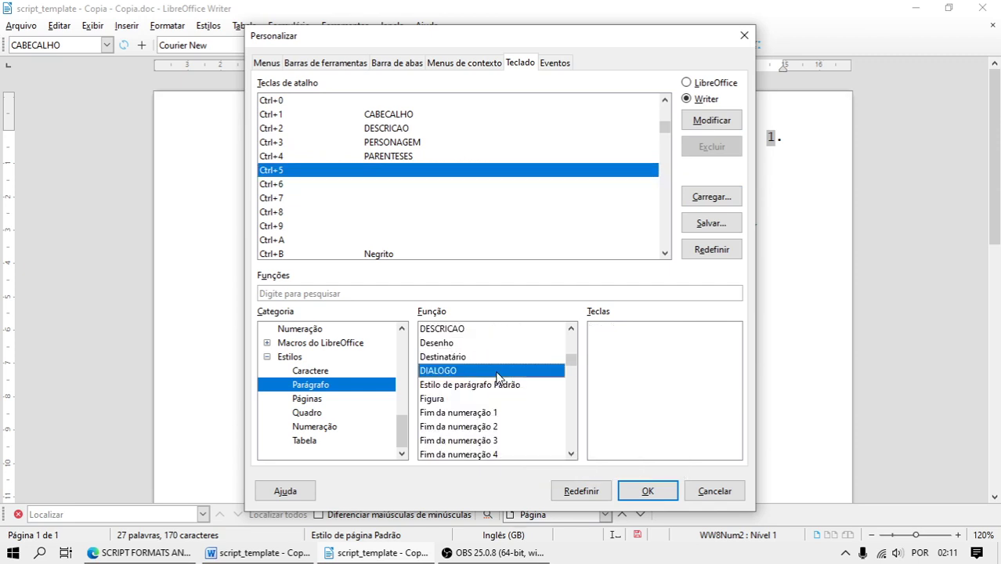
{"action": "left_click", "coordinate": [724, 125]}
Confirm the shortcuts and add a new line below the Diálogo line, trying Ctrl+2 and Ctrl+5 on it.
{"action": "left_click", "coordinate": [647, 490]}
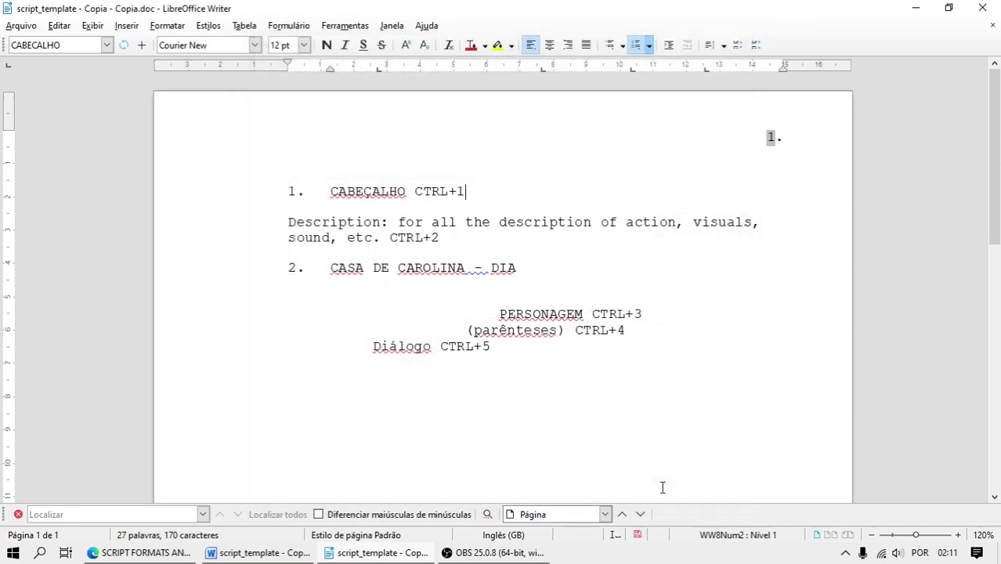
{"action": "left_click", "coordinate": [595, 348]}
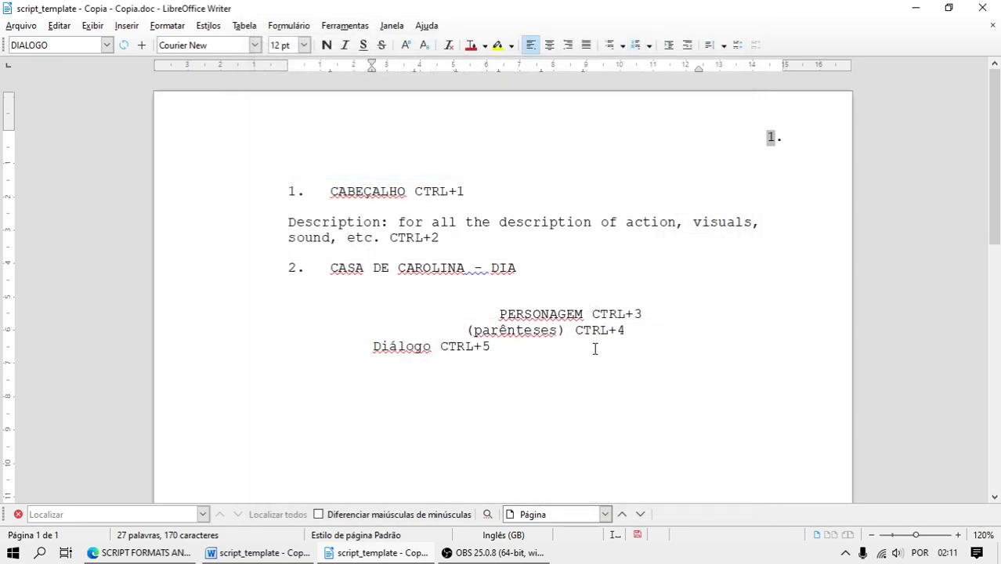
{"action": "key", "text": "Return"}
{"action": "key", "text": "ctrl+2"}
{"action": "key", "text": "ctrl+5"}
Add the scene heading 'CASA DE VANESSA - DIA' and the action line 'Vanessa limpa a casa.'.
{"action": "key", "text": "ctrl+1"}
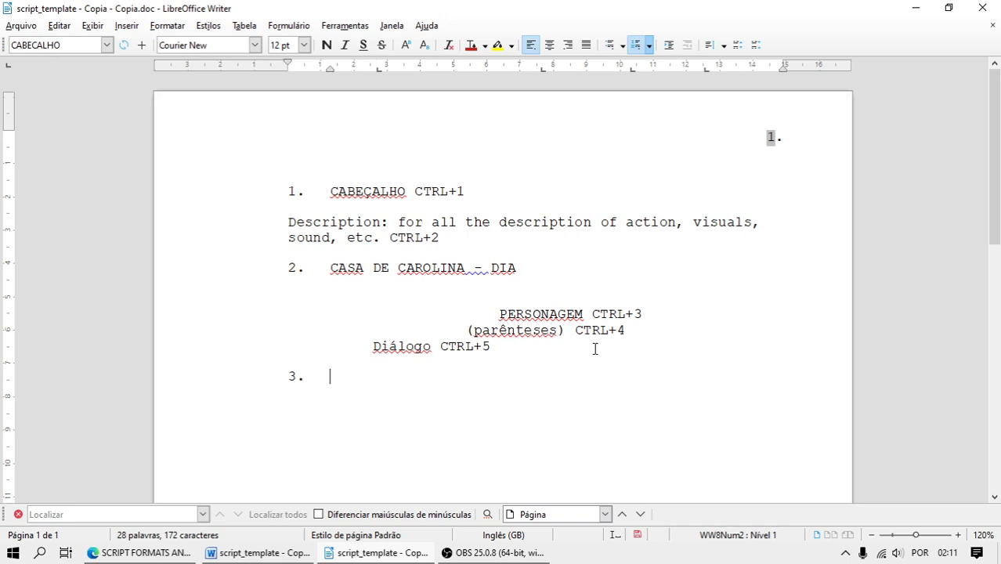
{"action": "type", "text": "CASA DE VA"}
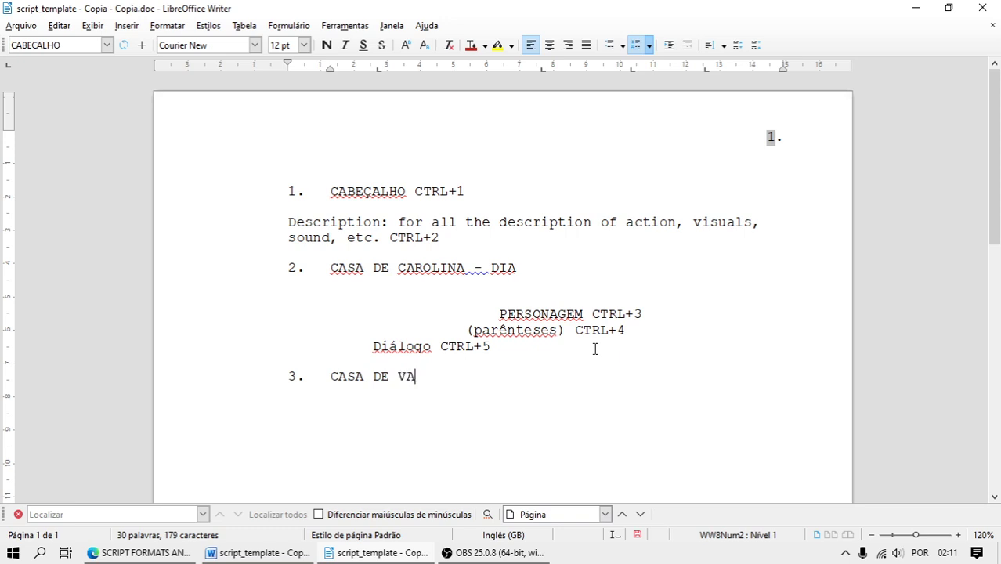
{"action": "type", "text": "NESSA - DIA"}
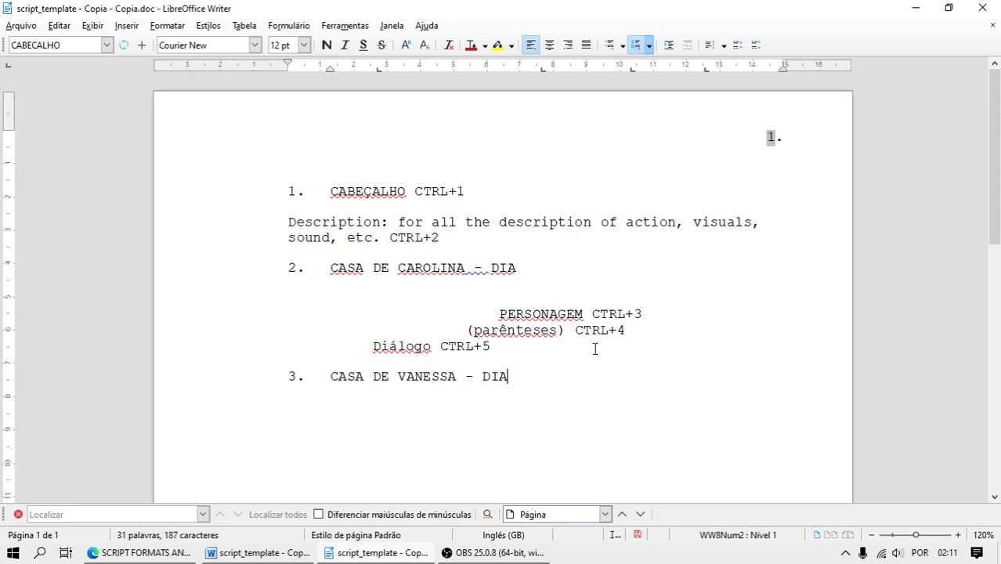
{"action": "key", "text": "Return"}
{"action": "key", "text": "ctrl+2"}
{"action": "type", "text": "V"}
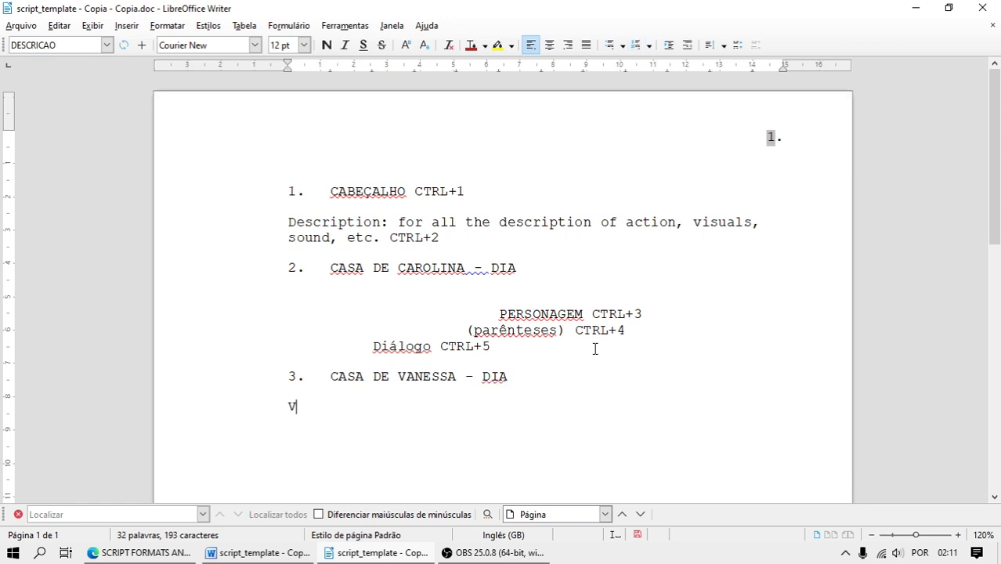
{"action": "type", "text": "anessa lim"}
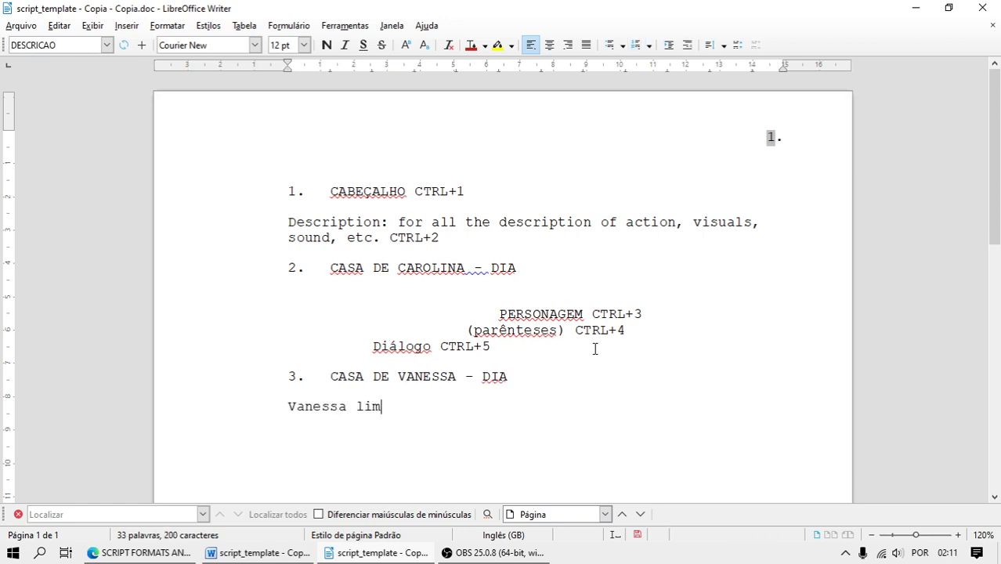
{"action": "type", "text": "pa a casa"}
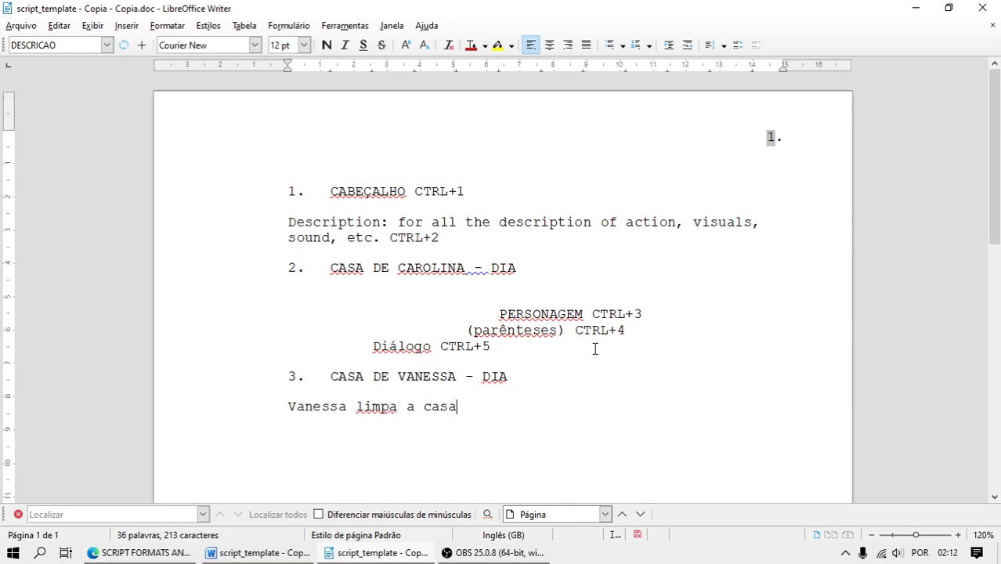
{"action": "type", "text": "."}
{"action": "key", "text": "Return"}
Add the character name VANESSA and the parenthetical '(zangada)' with Ctrl+3 and Ctrl+4.
{"action": "key", "text": "ctrl+3"}
{"action": "type", "text": "VANESSA"}
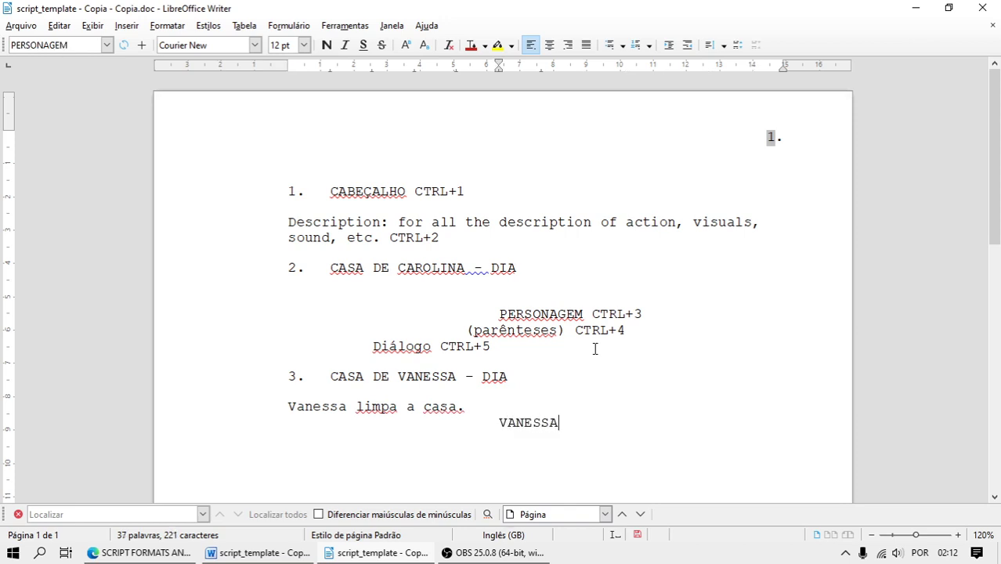
{"action": "key", "text": "Return"}
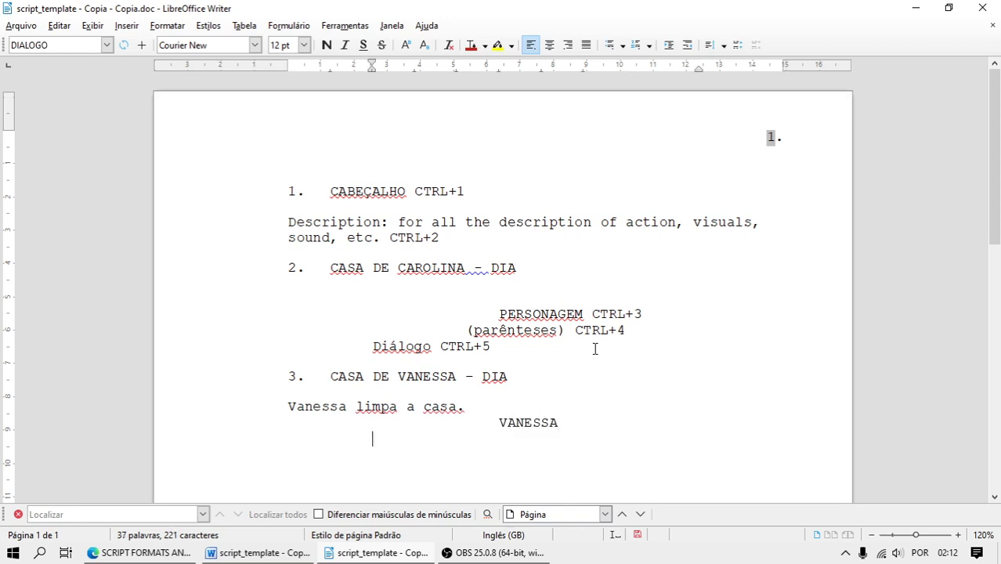
{"action": "key", "text": "ctrl+4"}
{"action": "type", "text": "za"}
{"action": "key", "text": "BackSpace"}
{"action": "key", "text": "BackSpace"}
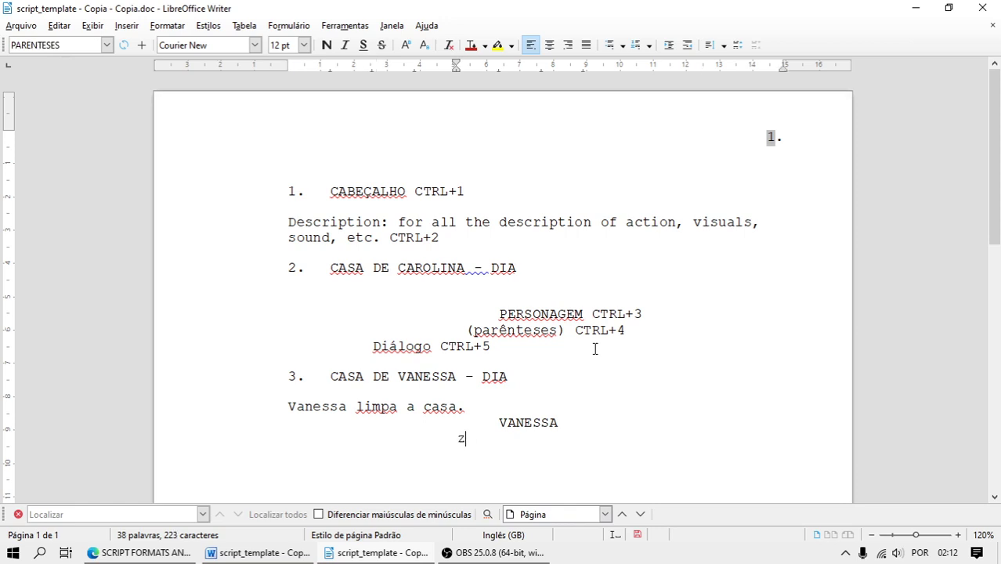
{"action": "type", "text": "(zangada)"}
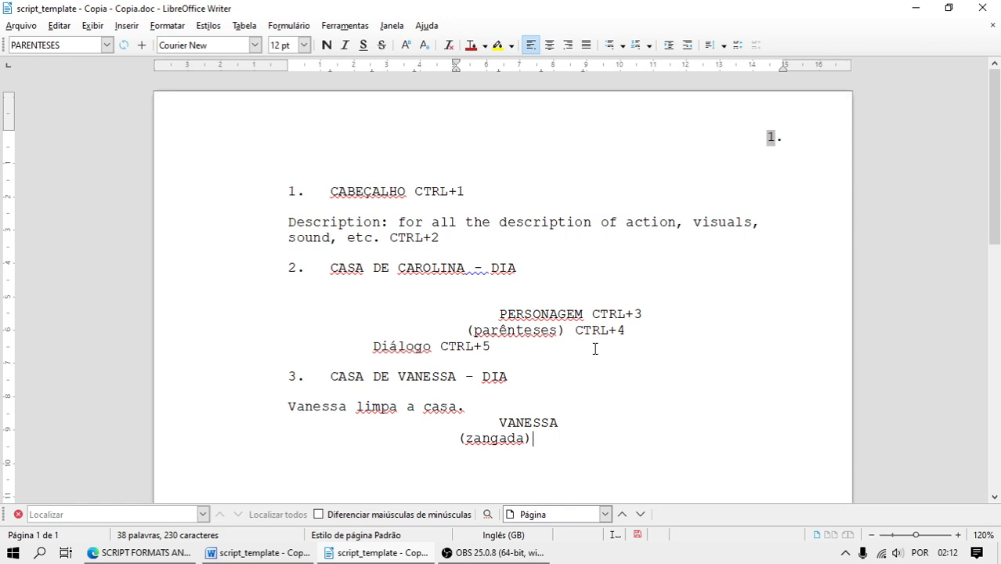
{"action": "key", "text": "Return"}
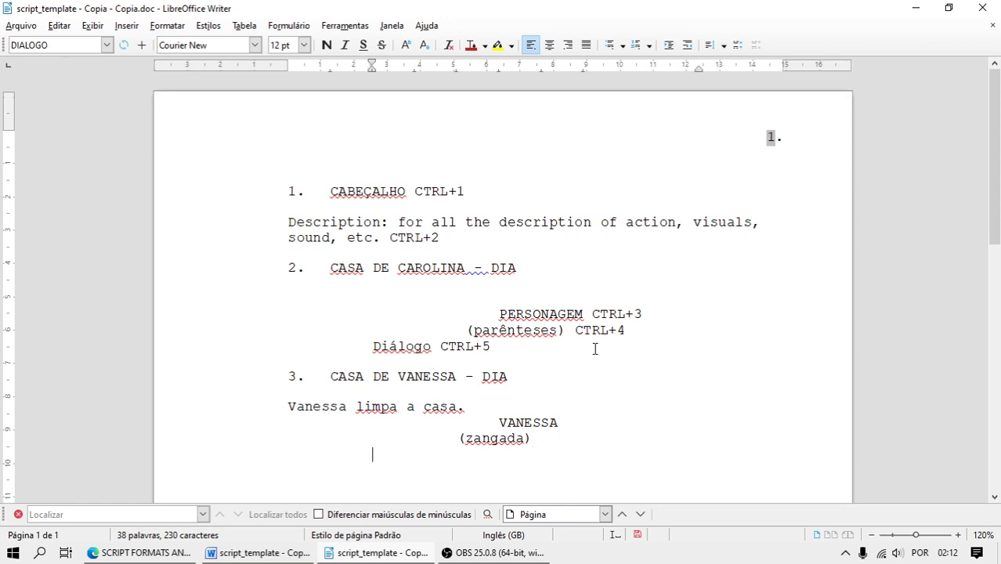
Type the line 'Estou muito cansada.' and format it as dialogue with Ctrl+5.
{"action": "key", "text": "ctrl+2"}
{"action": "type", "text": "aasd"}
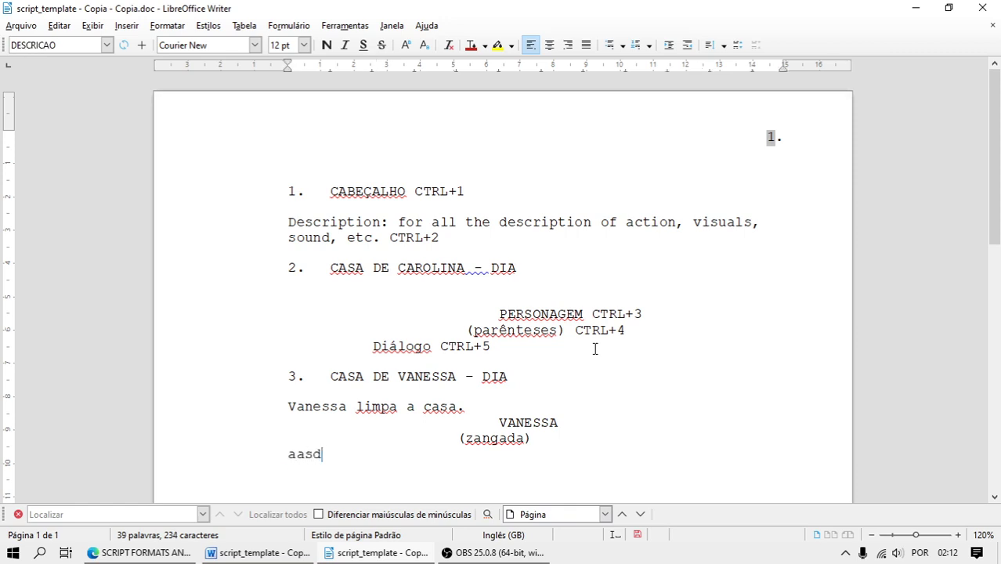
{"action": "key", "text": "shift+Home"}
{"action": "type", "text": "Estou muito"}
{"action": "type", "text": " cans"}
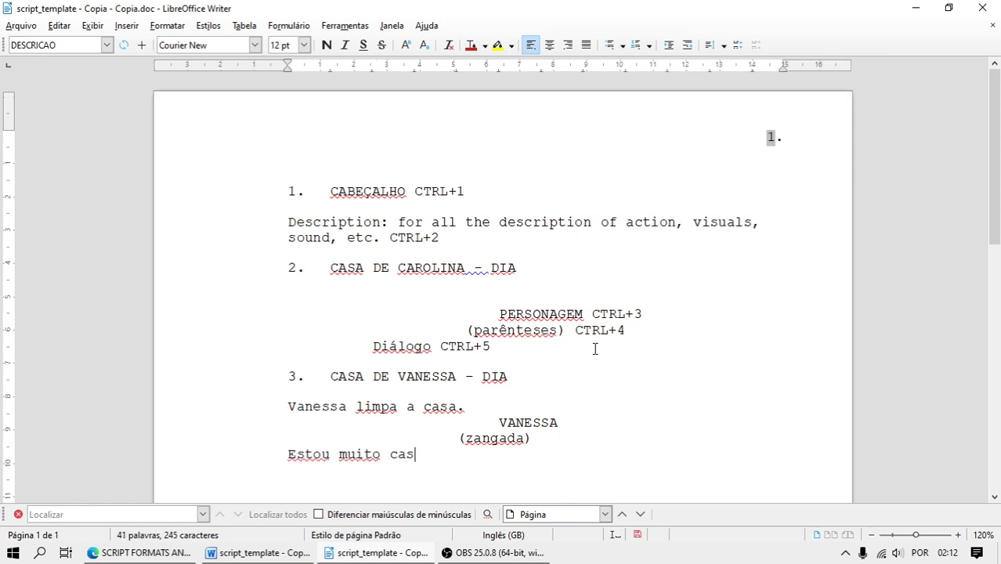
{"action": "key", "text": "BackSpace"}
{"action": "type", "text": "nsada."}
{"action": "key", "text": "ctrl+5"}
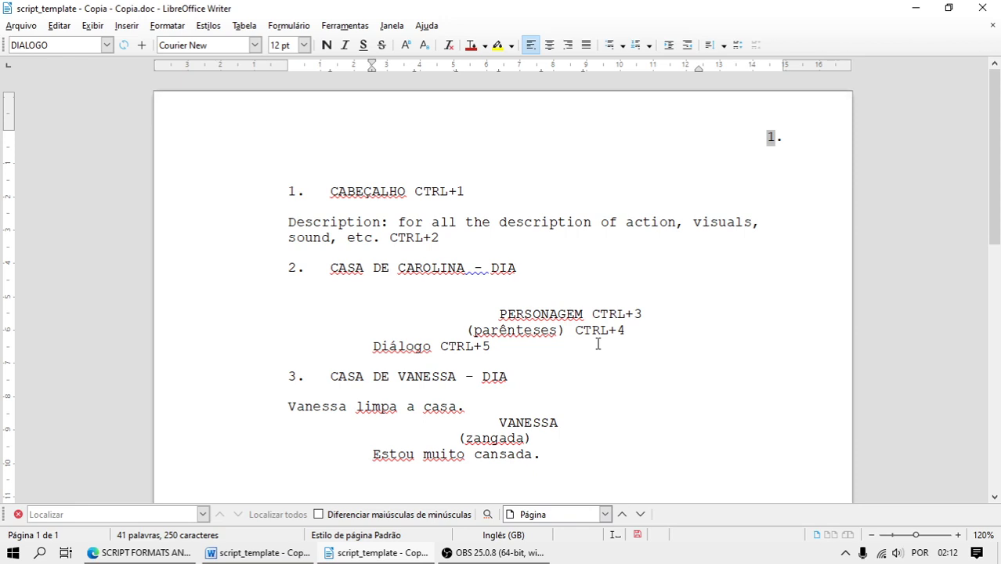
Save the script with Ctrl+S and scroll through the finished Vanessa scene.
{"action": "scroll", "coordinate": [598, 344], "scroll_direction": "down", "scroll_amount": 3}
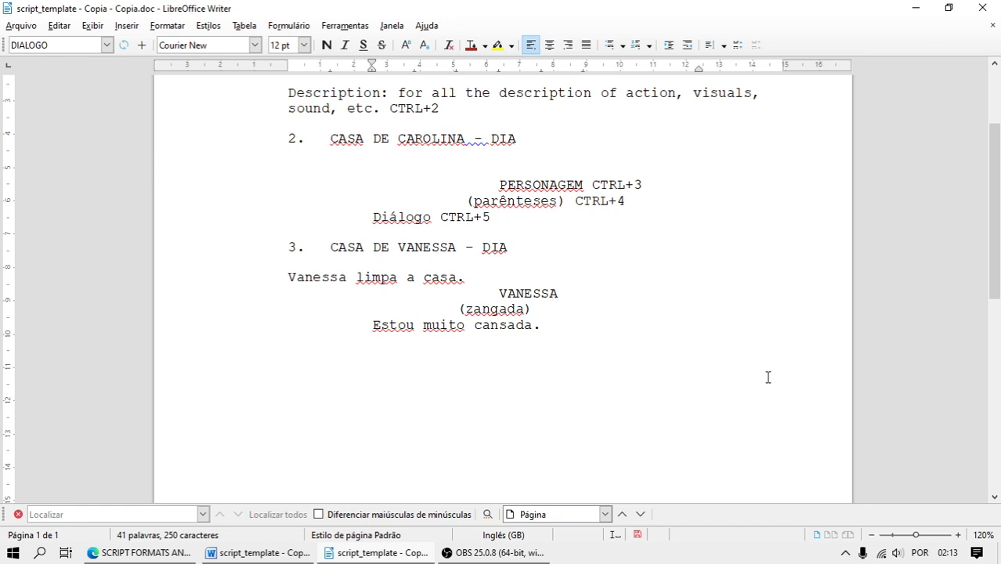
{"action": "key", "text": "ctrl+s"}
{"action": "scroll", "coordinate": [767, 378], "scroll_direction": "up", "scroll_amount": 3}
{"action": "scroll", "coordinate": [768, 378], "scroll_direction": "down", "scroll_amount": 3}
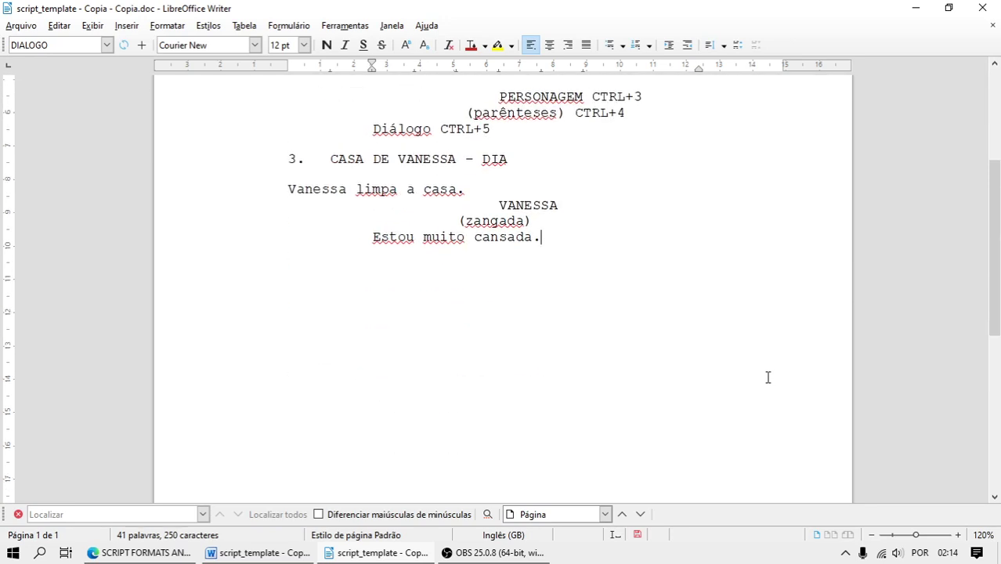
{"action": "scroll", "coordinate": [768, 378], "scroll_direction": "up", "scroll_amount": 3}
{"action": "scroll", "coordinate": [768, 377], "scroll_direction": "down", "scroll_amount": 2}
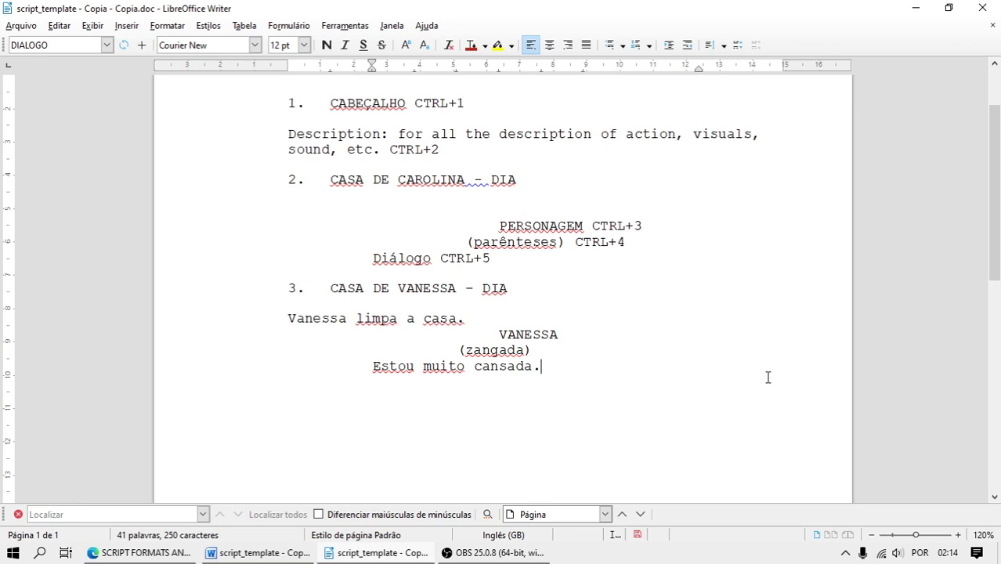
{"action": "scroll", "coordinate": [768, 378], "scroll_direction": "down", "scroll_amount": 2}
{"action": "scroll", "coordinate": [768, 378], "scroll_direction": "up", "scroll_amount": 4}
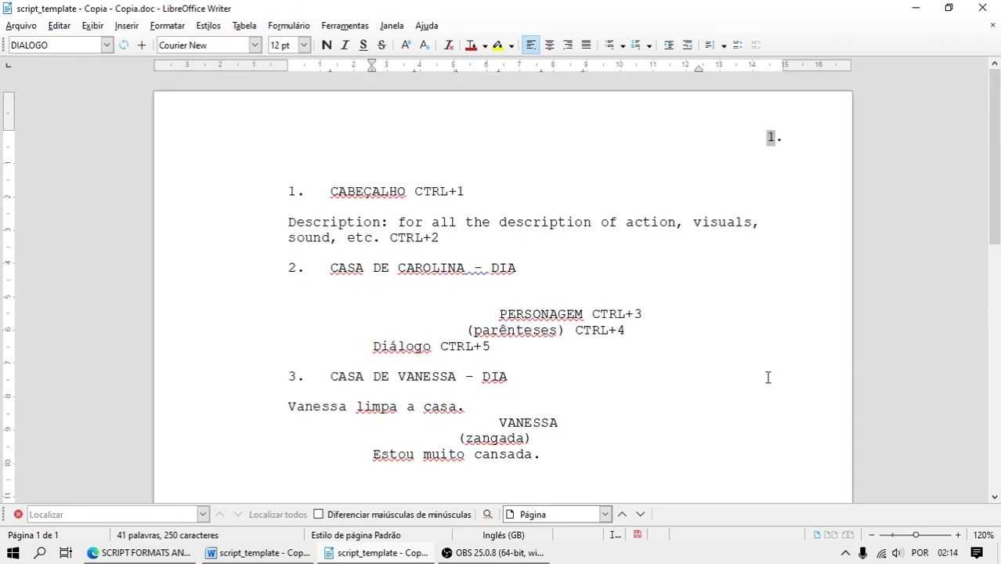
{"action": "scroll", "coordinate": [768, 378], "scroll_direction": "down", "scroll_amount": 3}
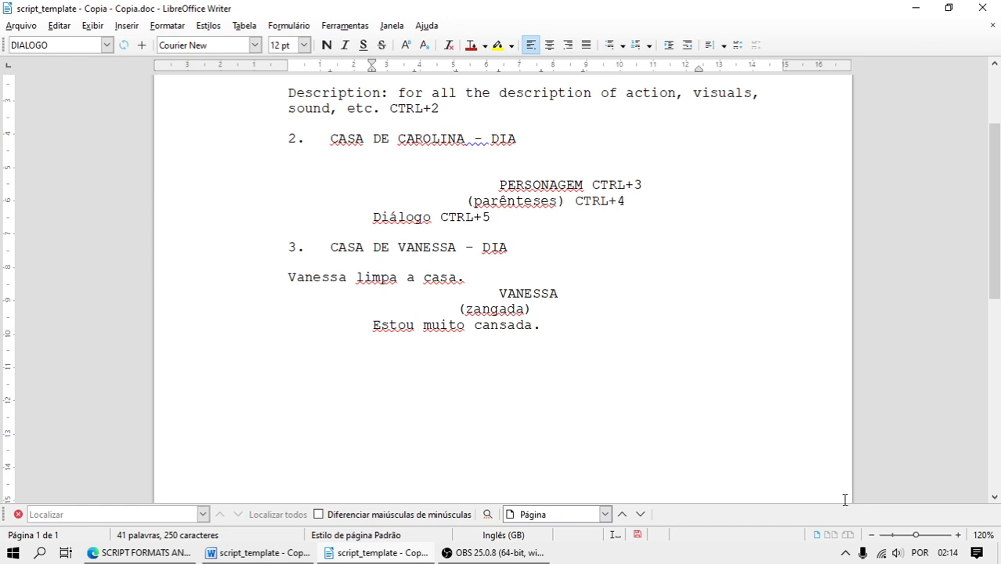
{"action": "left_click", "coordinate": [843, 555]}
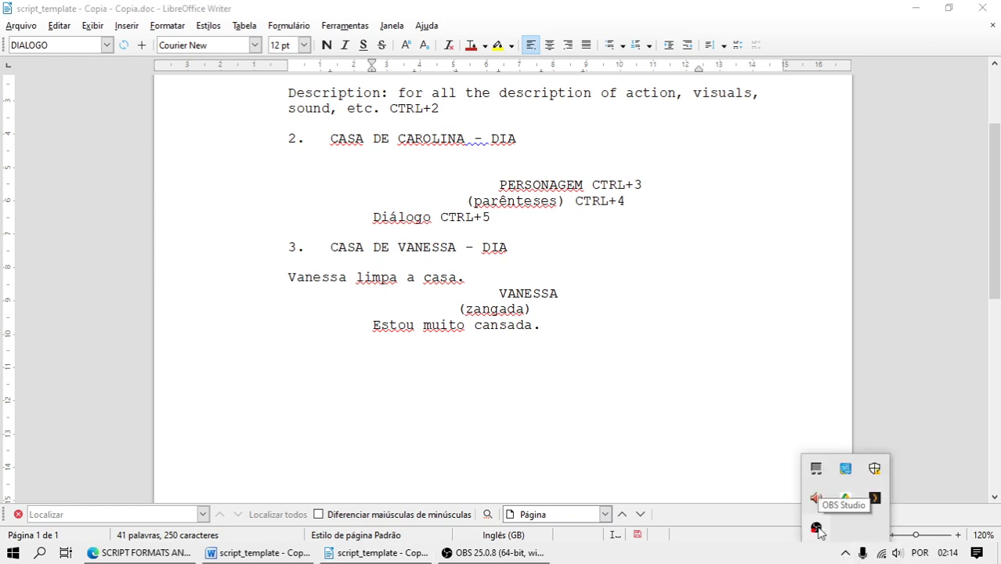
{"action": "left_click", "coordinate": [817, 529]}
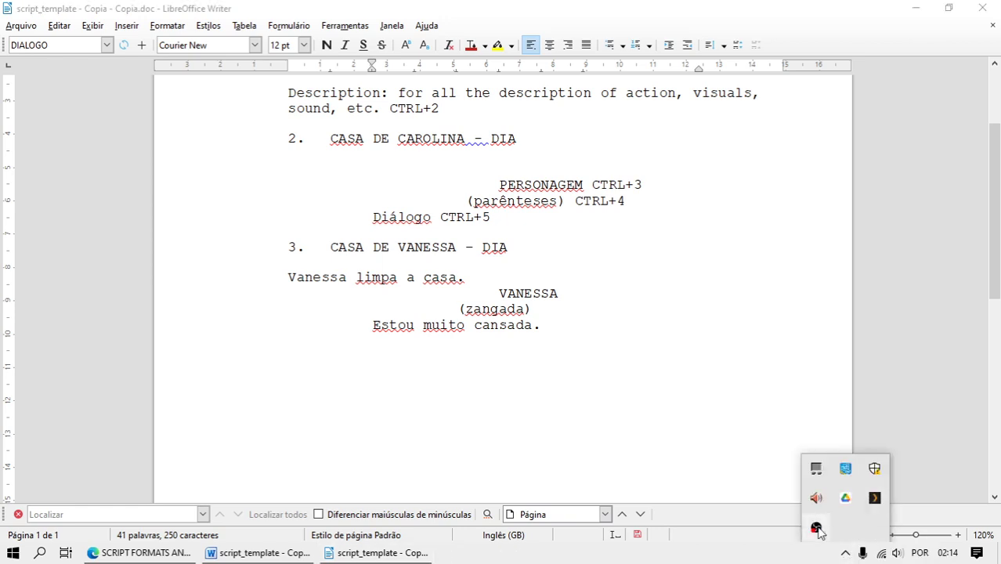